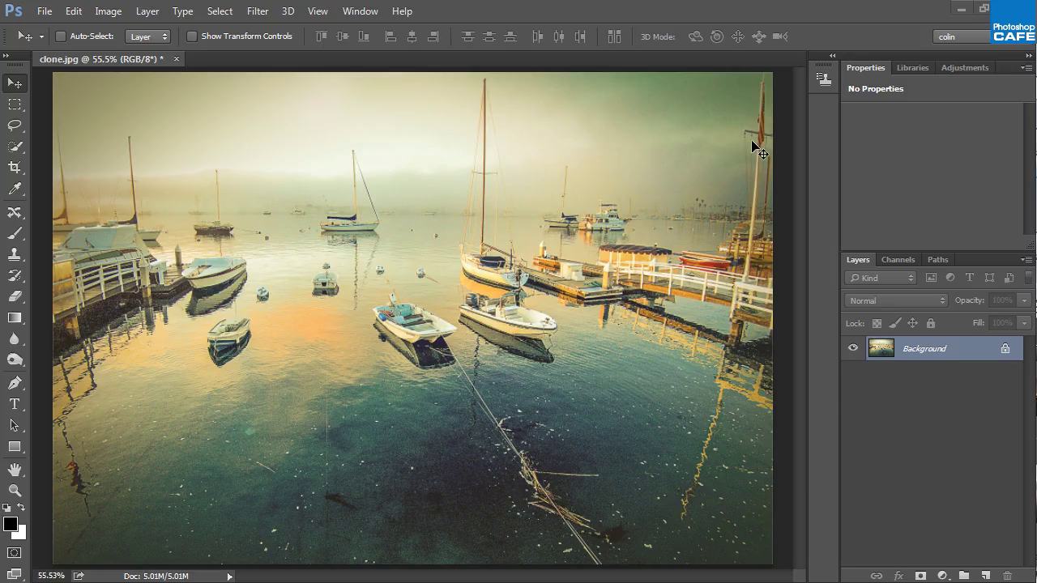
Activate the Clone Stamp tool, sample the small boat moored in the middle of the harbor, and enlarge the brush to 150
left_click(14, 256)
left_click(57, 250)
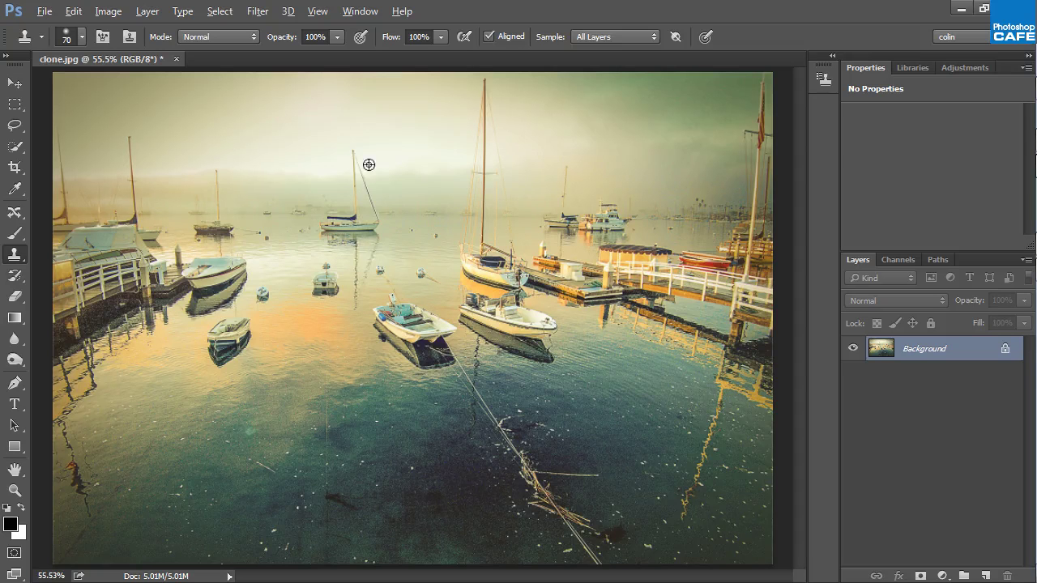
left_click(327, 281, "alt")
key("bracketright")
key("bracketright")
key("bracketright")
key("bracketright")
key("bracketright")
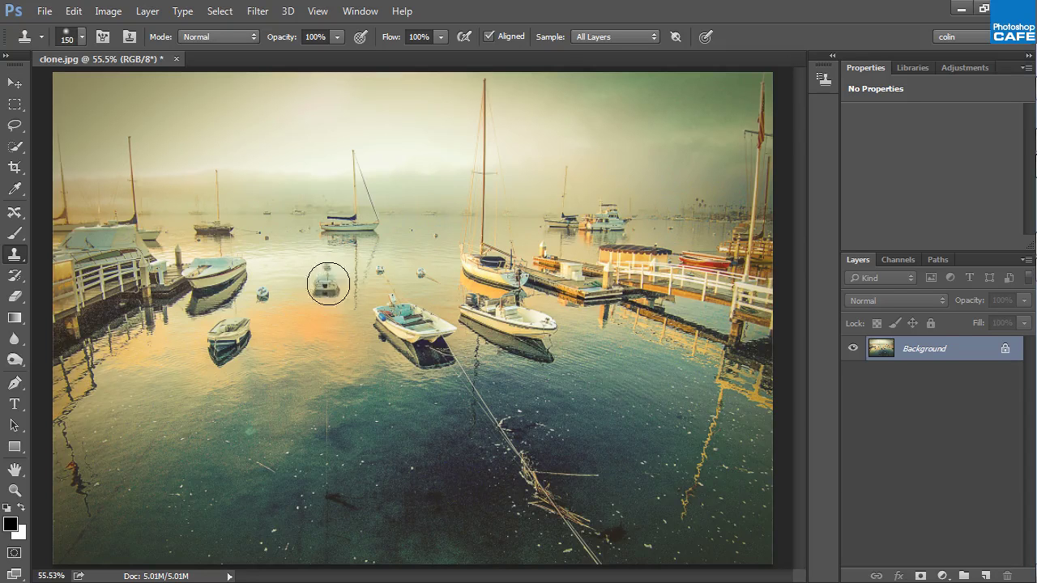
Try cloning the boats into the open water directly on the background, and undo the strokes
mouse_move(324, 285)
left_mouse_down()
mouse_move(306, 325)
mouse_move(341, 284)
mouse_move(311, 274)
mouse_move(316, 319)
mouse_move(347, 306)
mouse_move(354, 281)
mouse_move(308, 276)
mouse_move(328, 279)
mouse_move(337, 322)
mouse_move(322, 336)
mouse_move(317, 409)
mouse_move(320, 396)
mouse_move(270, 407)
mouse_move(322, 390)
mouse_move(359, 394)
mouse_move(370, 364)
mouse_move(326, 290)
mouse_move(349, 396)
mouse_move(322, 396)
mouse_move(490, 382)
mouse_move(393, 397)
mouse_move(294, 395)
mouse_move(328, 348)
mouse_move(325, 291)
mouse_move(337, 361)
mouse_move(328, 368)
mouse_move(355, 362)
mouse_move(367, 381)
mouse_move(337, 399)
mouse_move(333, 388)
mouse_move(317, 389)
mouse_move(701, 349)
mouse_move(225, 396)
mouse_move(314, 381)
mouse_move(567, 369)
mouse_move(632, 376)
left_mouse_up()
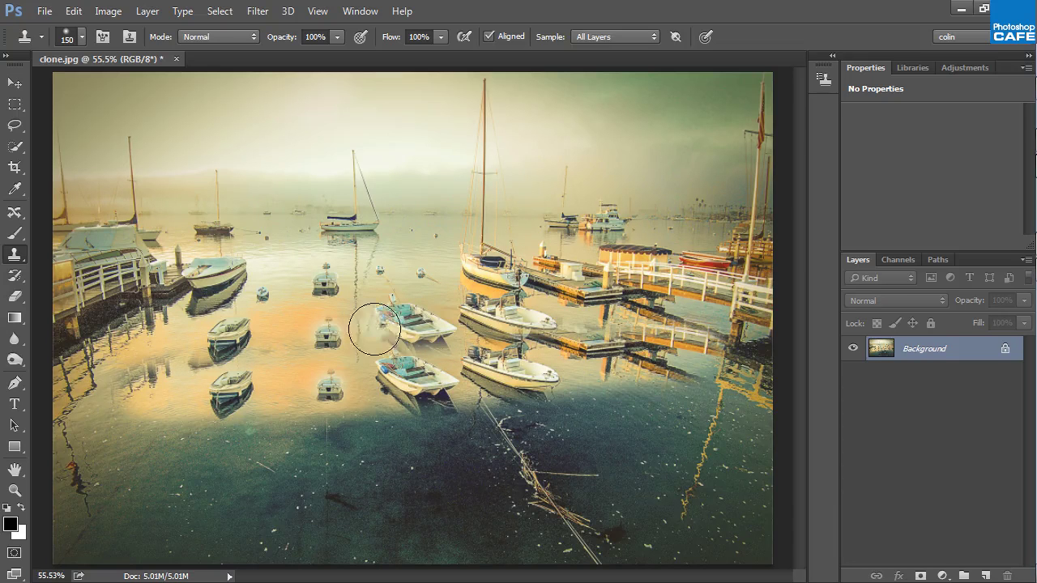
left_click(332, 343, "alt")
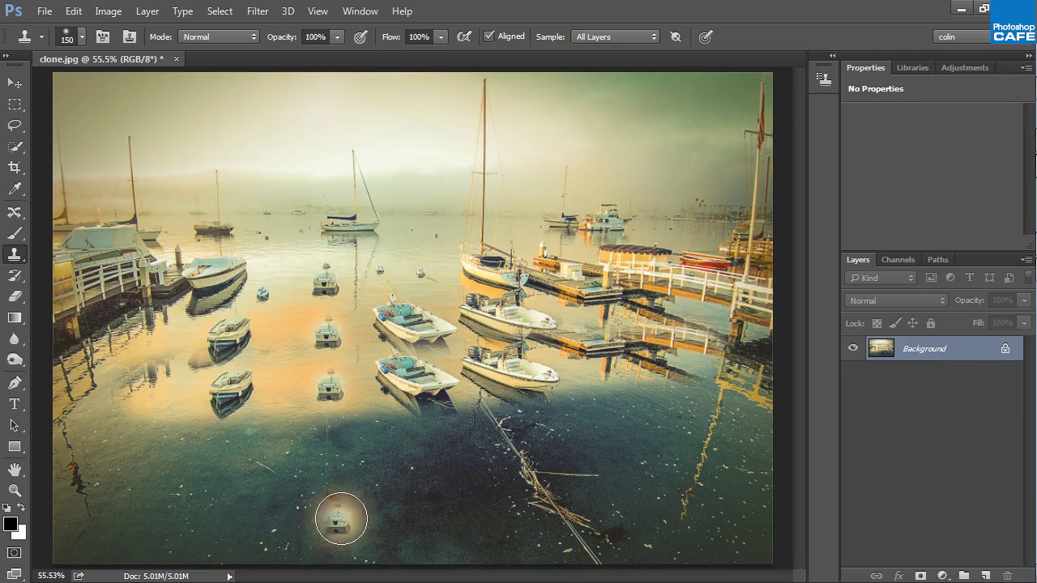
left_click(331, 518)
mouse_move(330, 518)
left_mouse_down()
mouse_move(216, 525)
mouse_move(602, 495)
mouse_move(574, 479)
mouse_move(555, 493)
mouse_move(497, 473)
mouse_move(490, 444)
mouse_move(451, 475)
mouse_move(440, 423)
mouse_move(383, 379)
mouse_move(446, 421)
left_mouse_up()
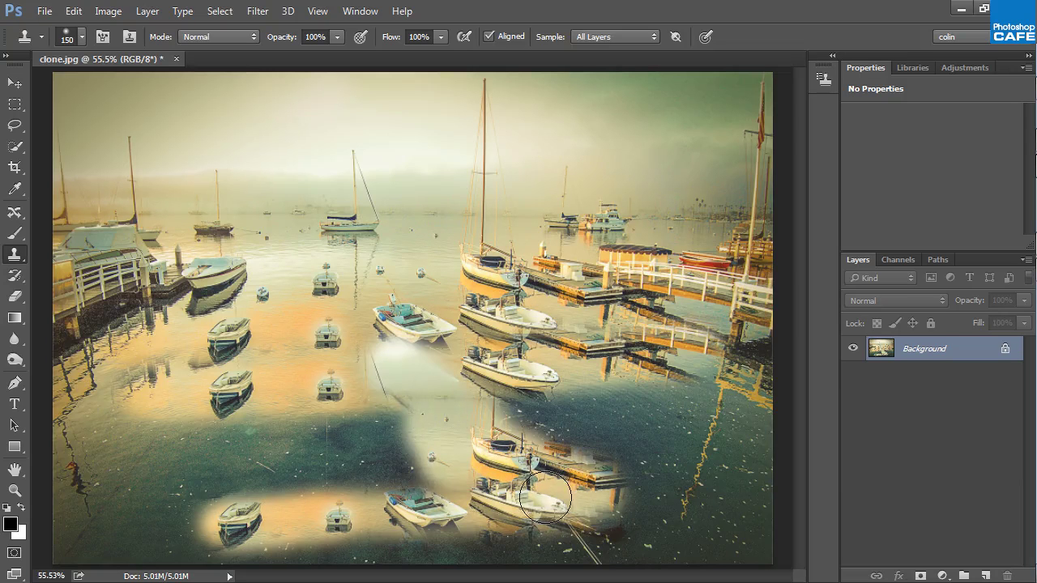
key("ctrl+alt+z")
key("ctrl+alt+z")
key("ctrl+alt+z")
key("ctrl+alt+z")
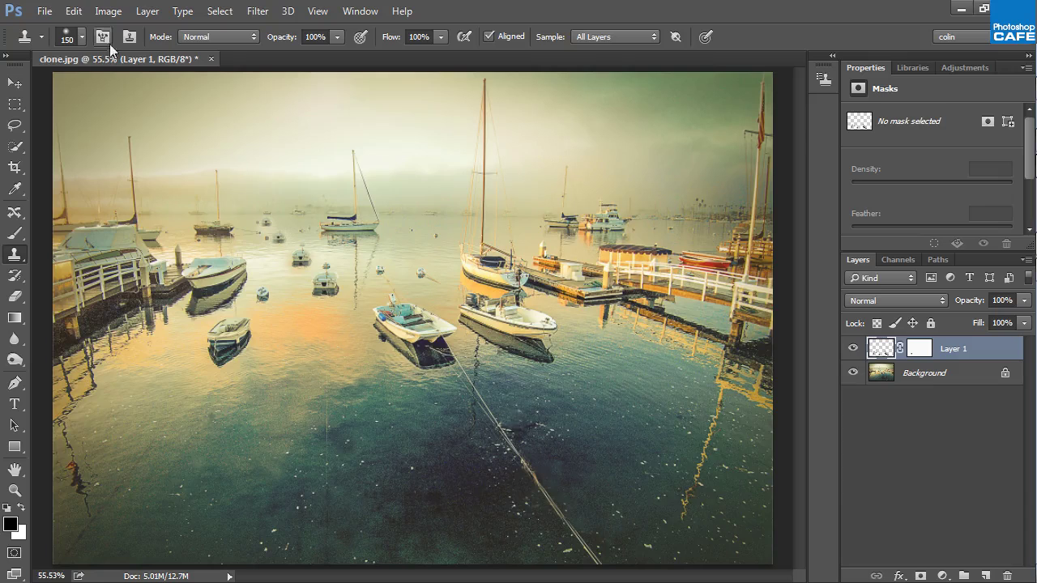
Revert the image to its saved version and add a new empty layer above the background
left_click(52, 13)
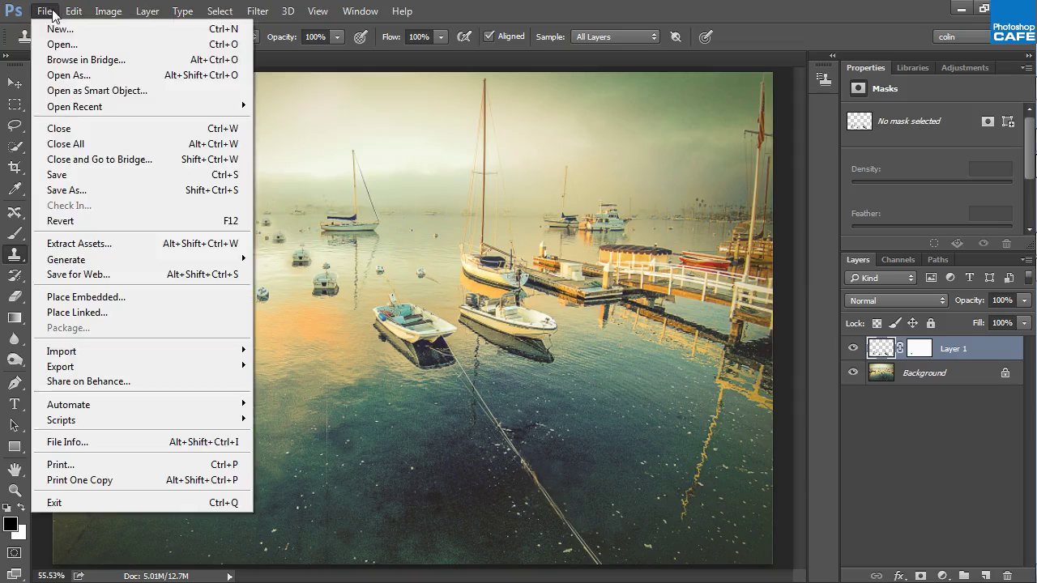
left_click(97, 221)
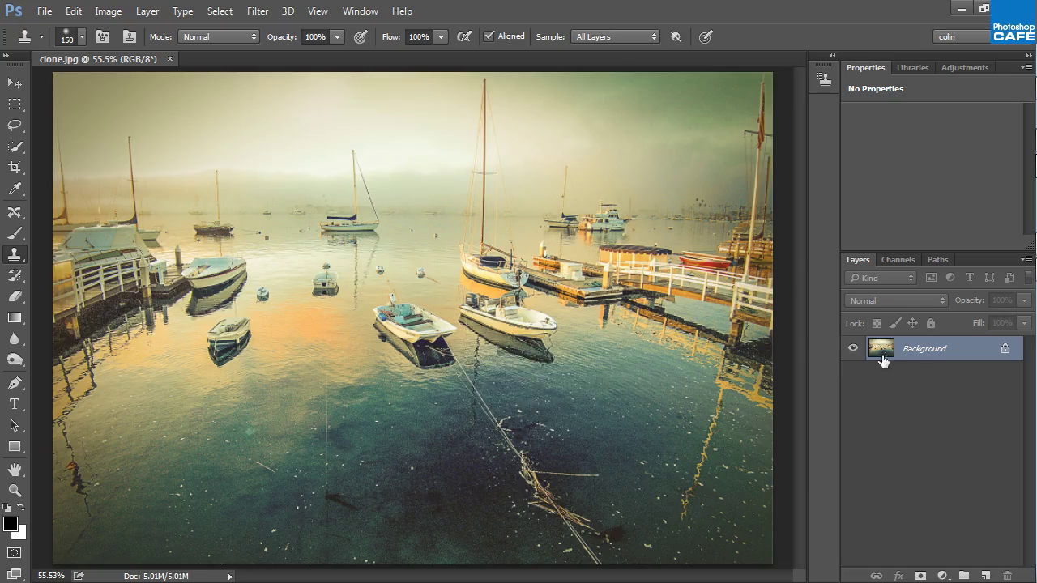
left_click(984, 574)
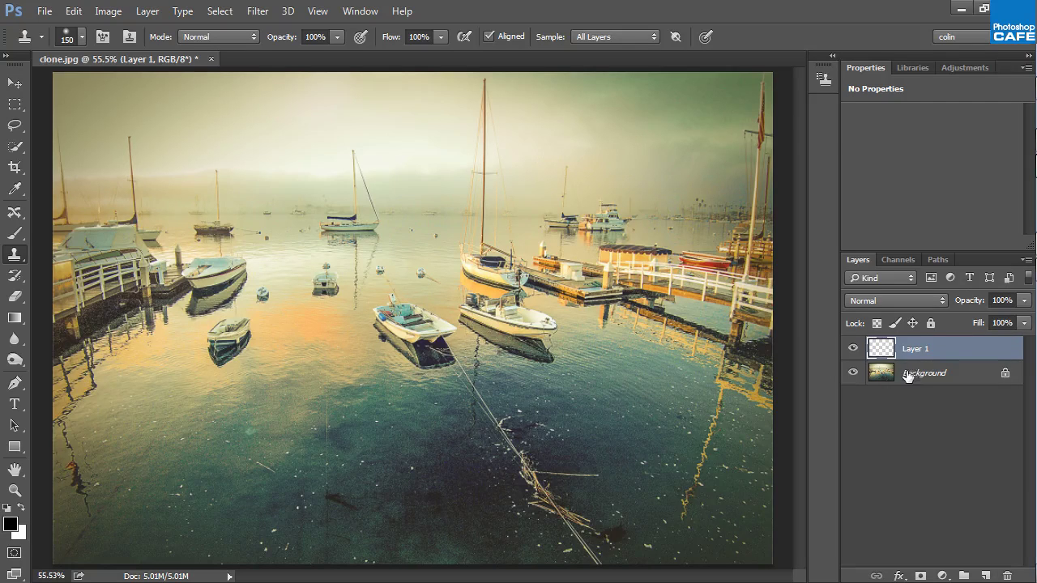
Keep sampling set to All Layers and clone three of the boats into open water on the new layer
left_click(613, 37)
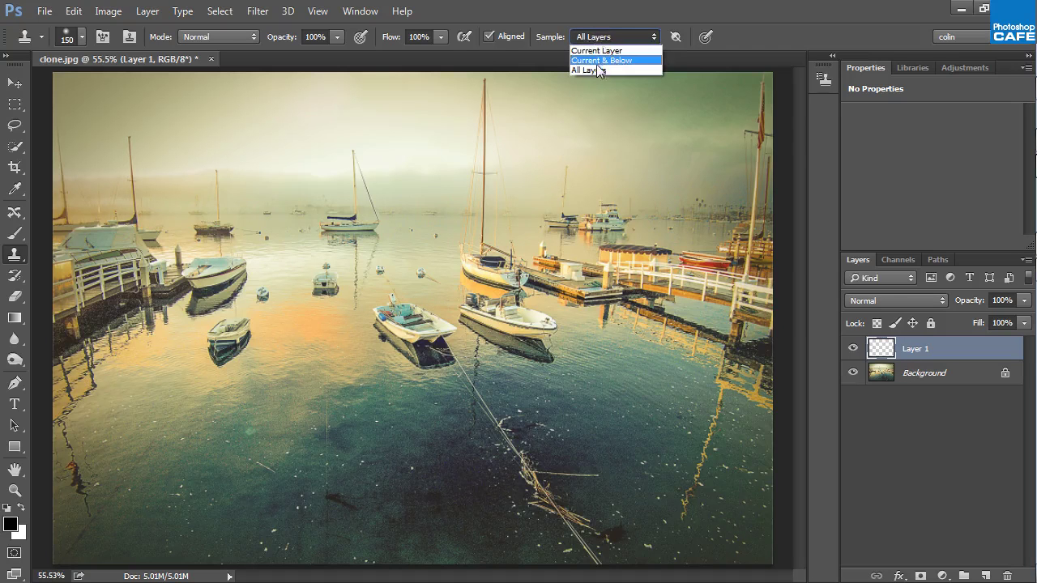
left_click(595, 70)
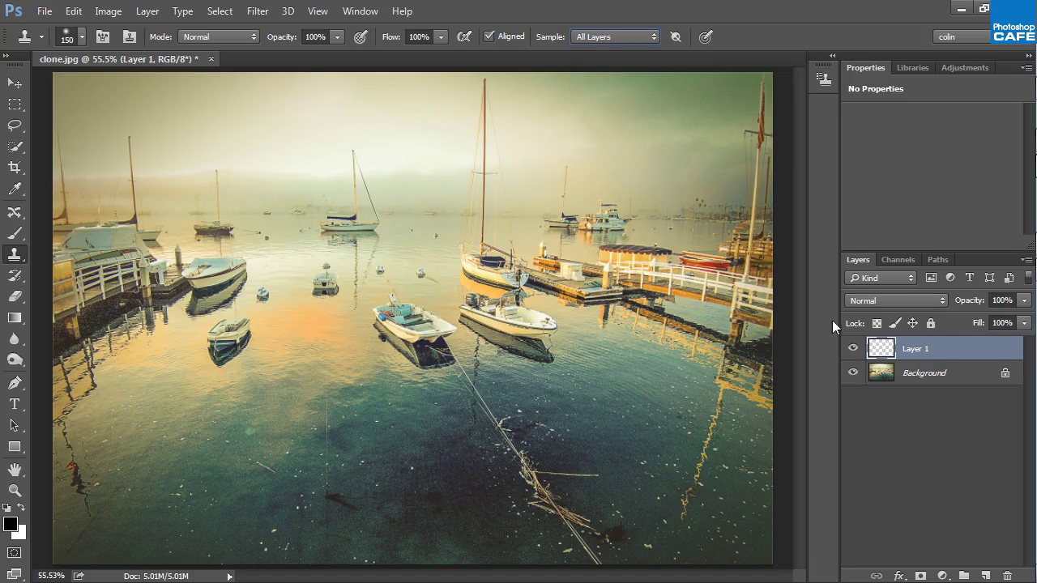
left_click(329, 288, "alt")
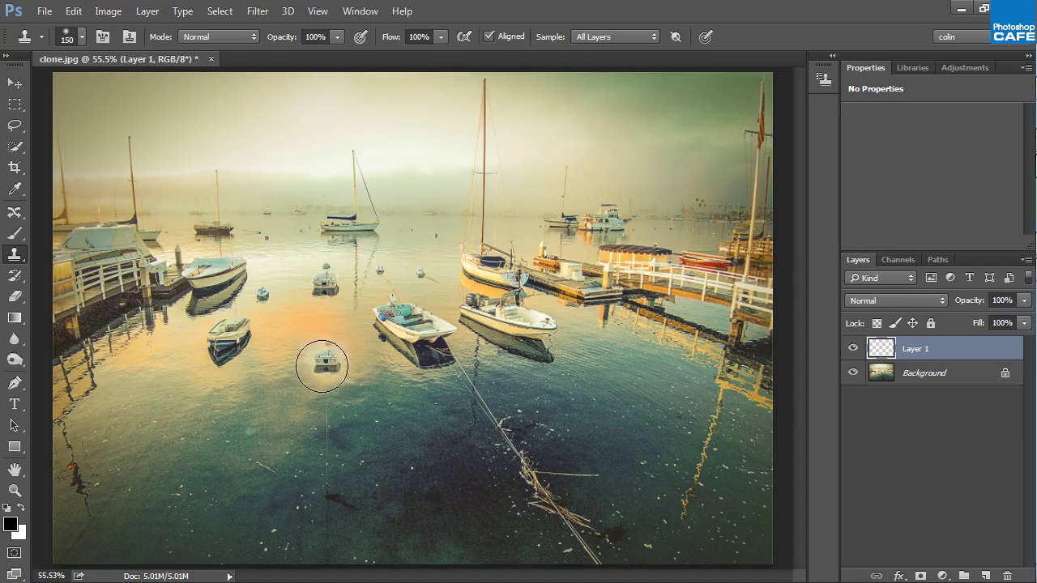
left_click(320, 365)
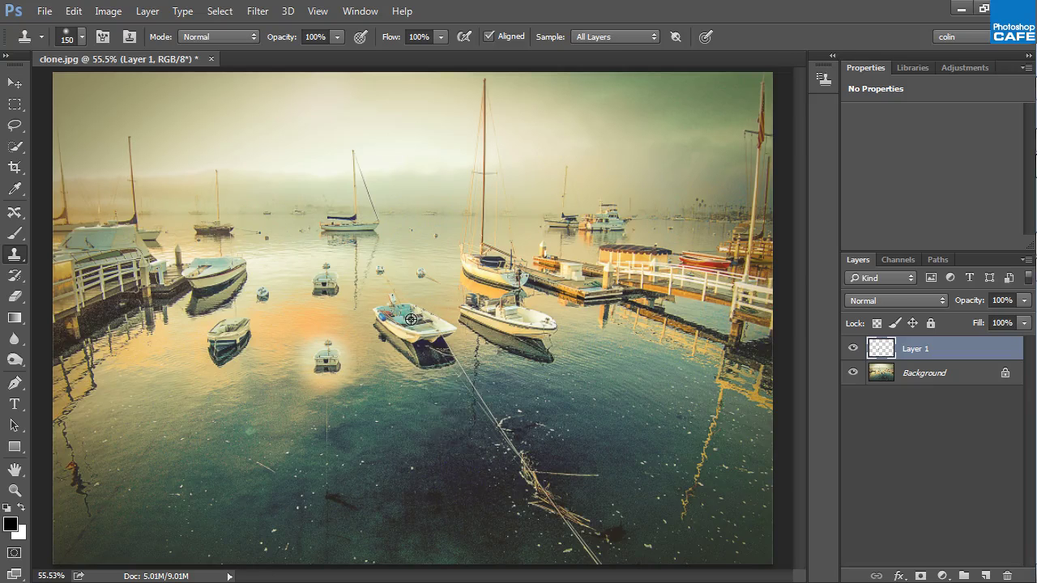
mouse_move(456, 406)
left_mouse_down()
mouse_move(439, 399)
mouse_move(471, 424)
left_mouse_up()
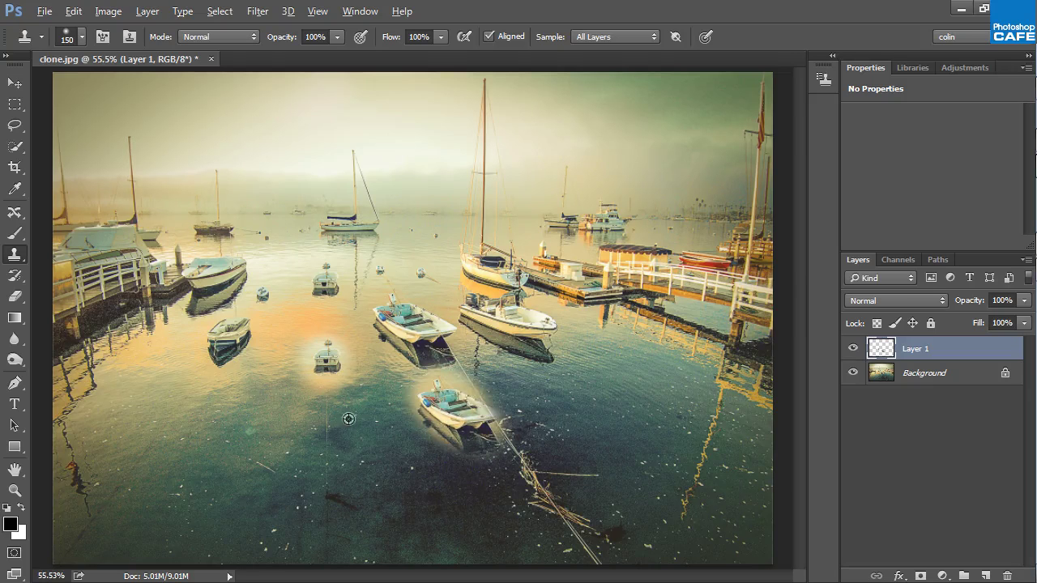
left_click(226, 333, "alt")
mouse_move(225, 486)
left_mouse_down()
mouse_move(245, 473)
mouse_move(276, 489)
left_mouse_up()
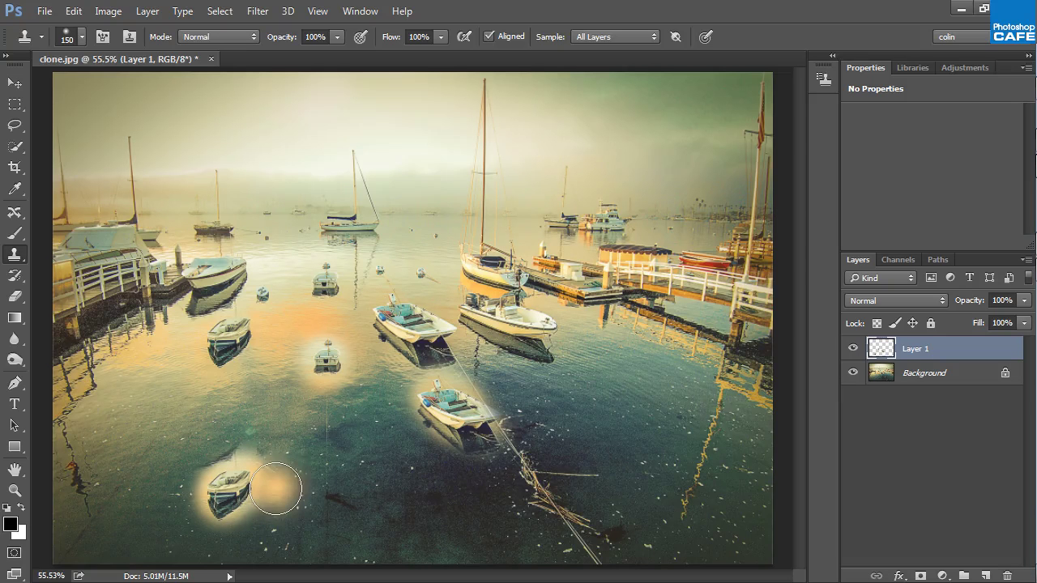
Hide and reshow the Background and then Layer 1 to examine the cloned boats separately from the original photo
left_click(853, 372)
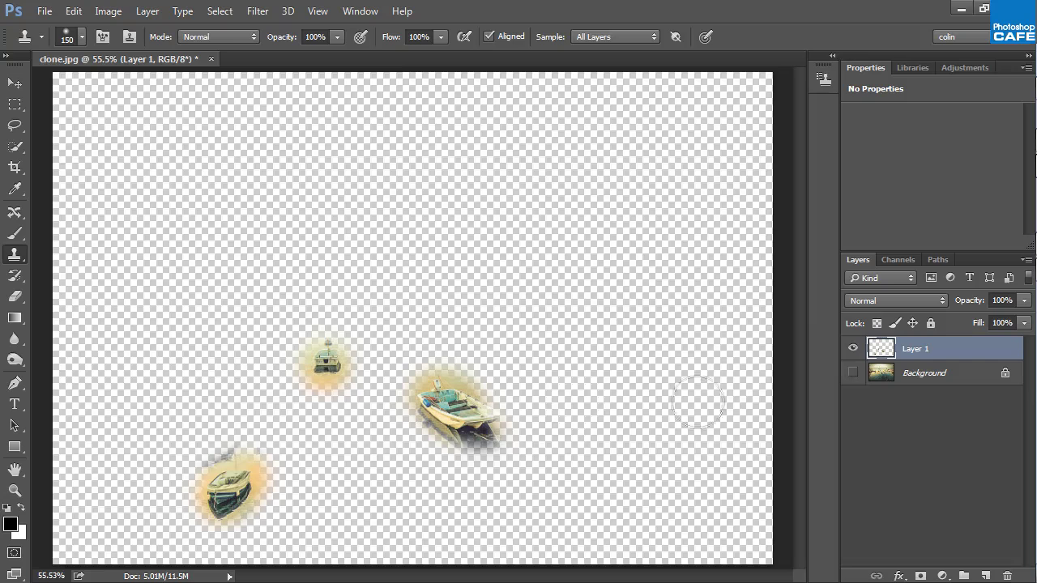
left_click(853, 372)
left_click(853, 347)
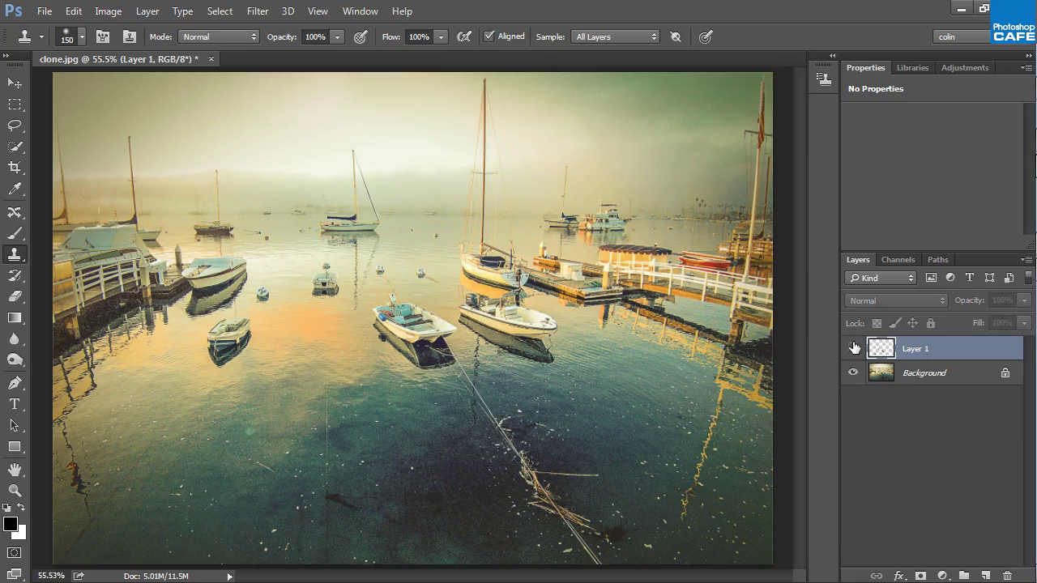
left_click(854, 347)
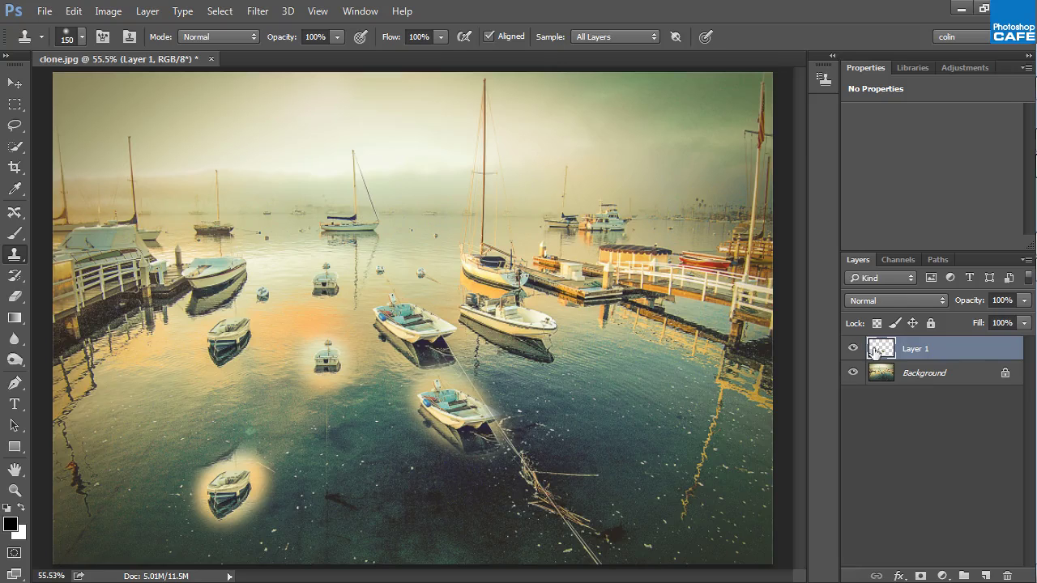
Delete the cloned boats from Layer 1 using a rectangular selection around them, and deselect
left_click(14, 104)
left_click_drag(94, 157, 523, 581)
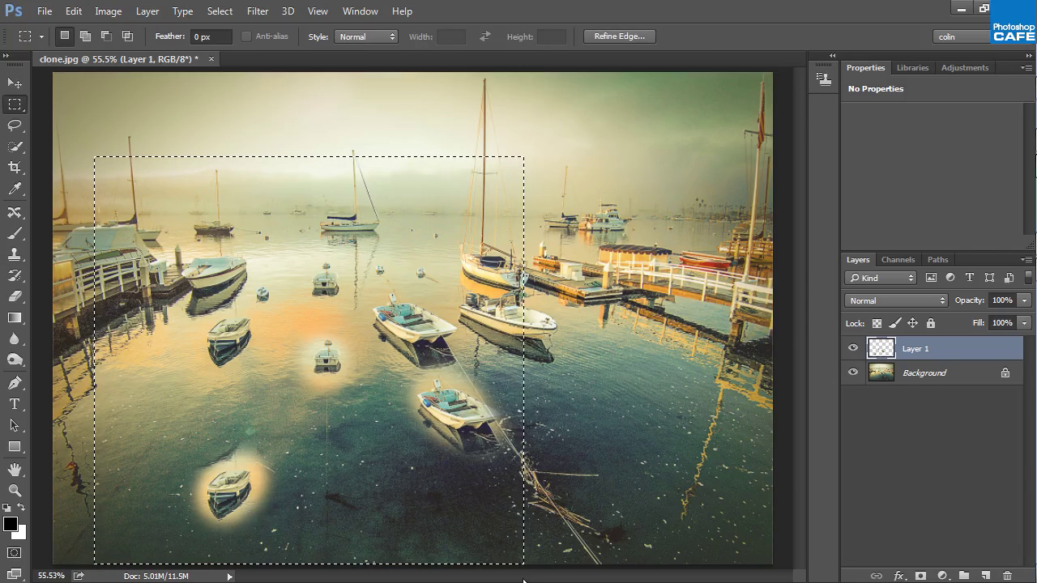
key("Delete")
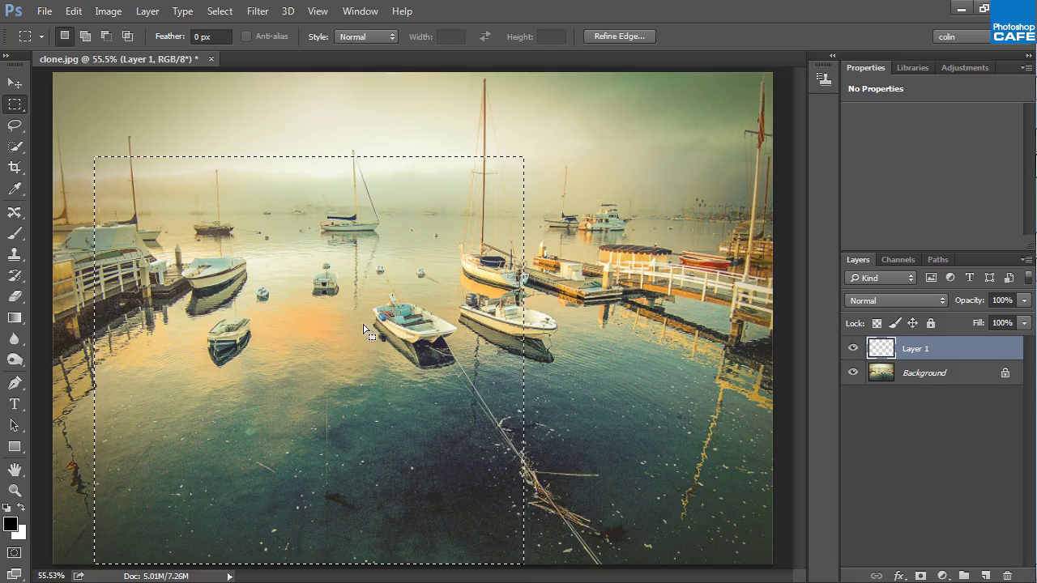
key("ctrl+d")
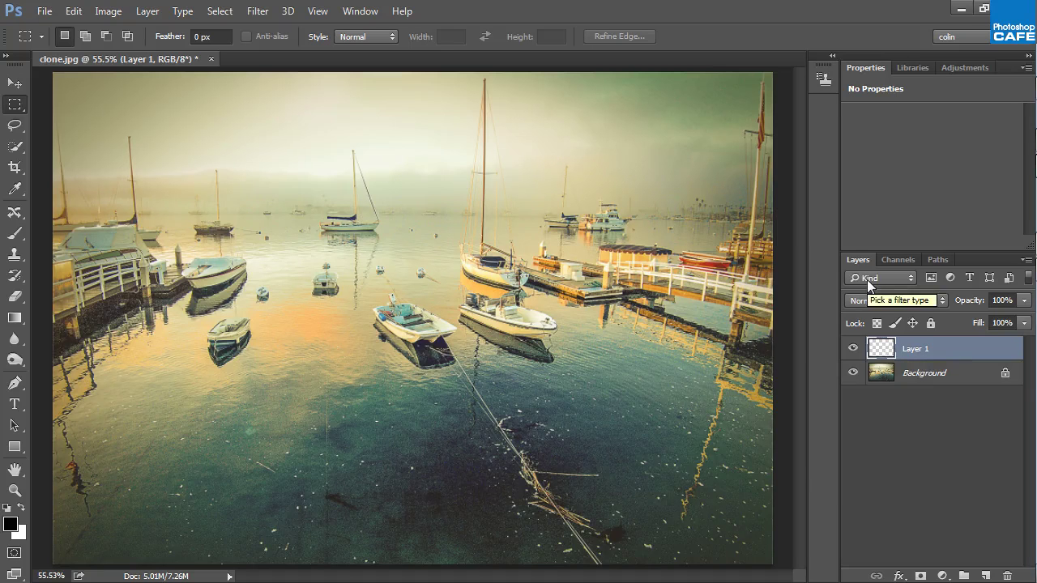
Open the Clone Source settings and reactivate the Clone Stamp tool
left_click(823, 78)
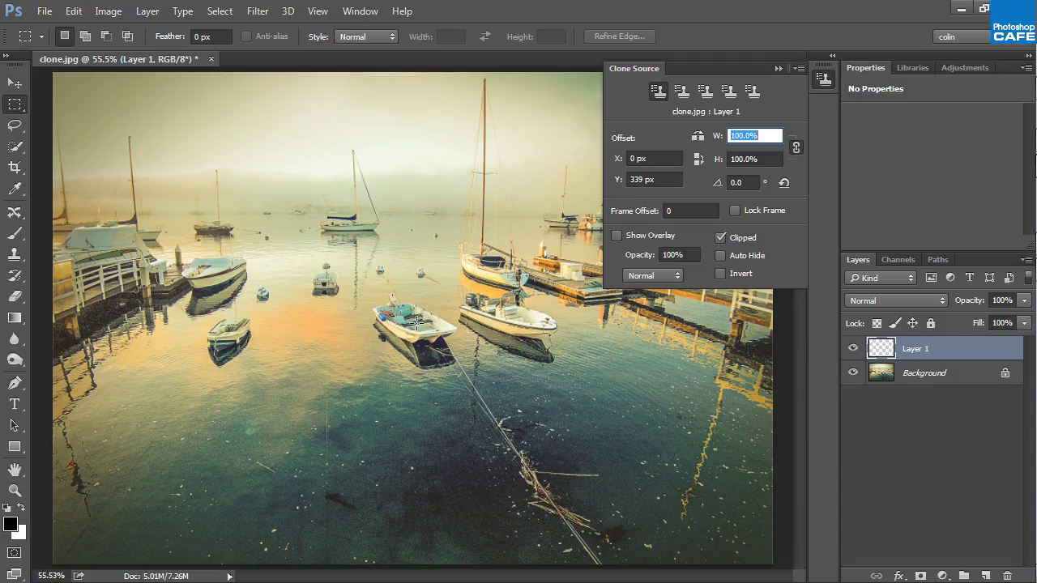
key("Return")
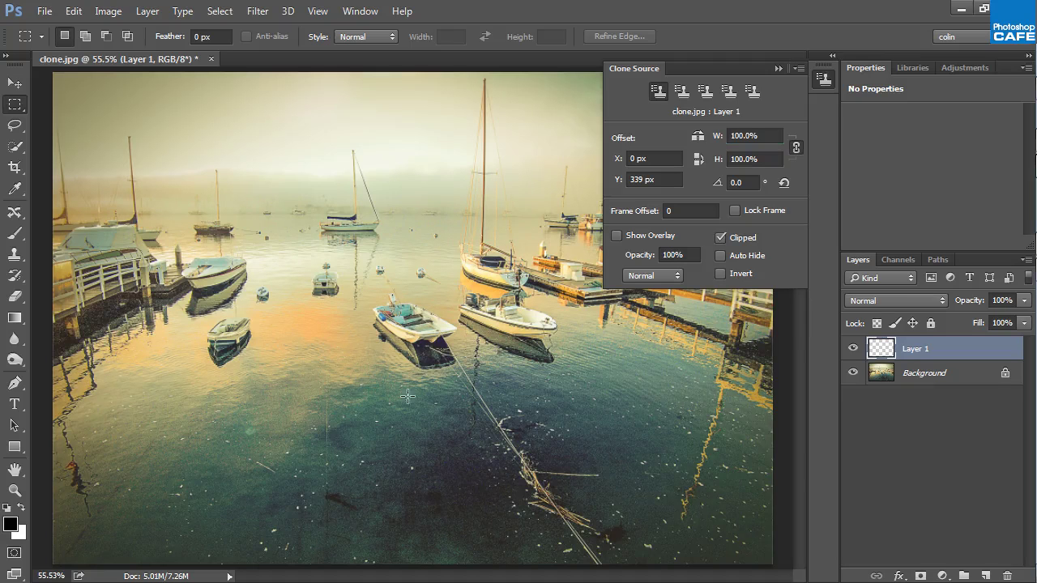
left_click_drag(407, 409, 408, 416)
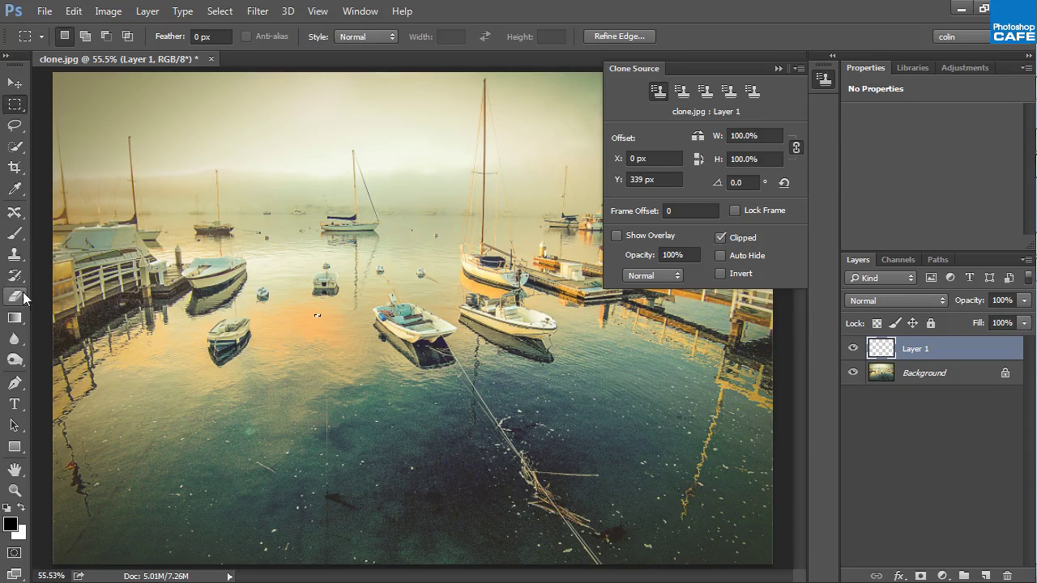
left_click_drag(14, 254, 66, 257)
left_click(66, 258)
key("alt")
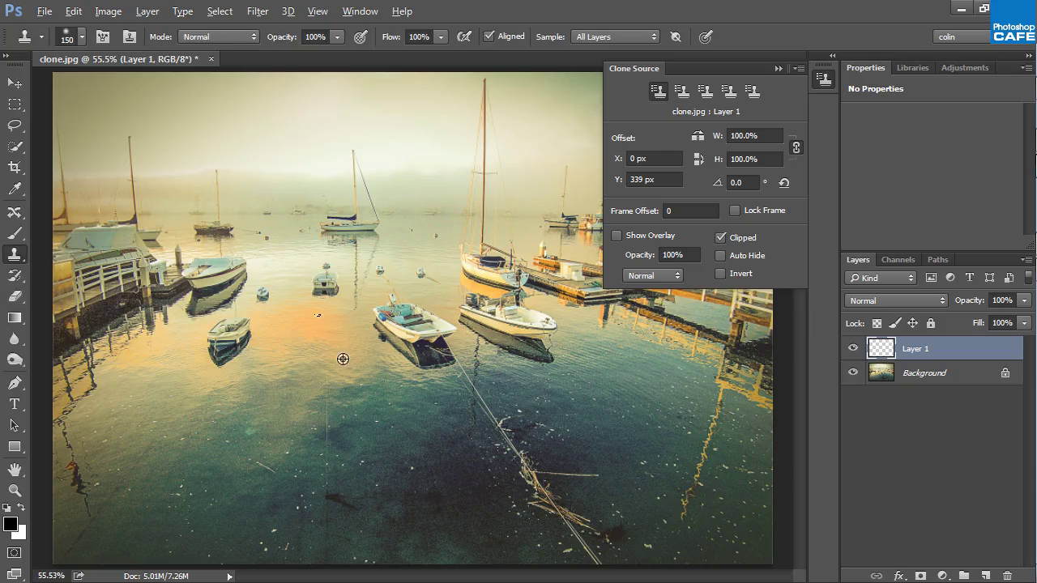
key("alt")
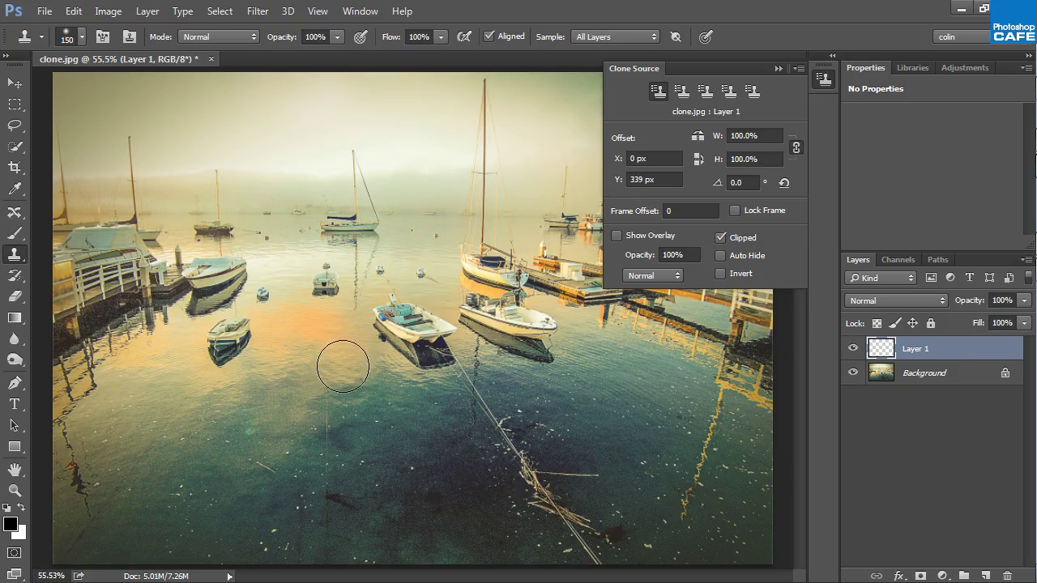
Clone the blue-and-white rowboat at the center into the water below it, and undo the copy
left_click(426, 311, "alt")
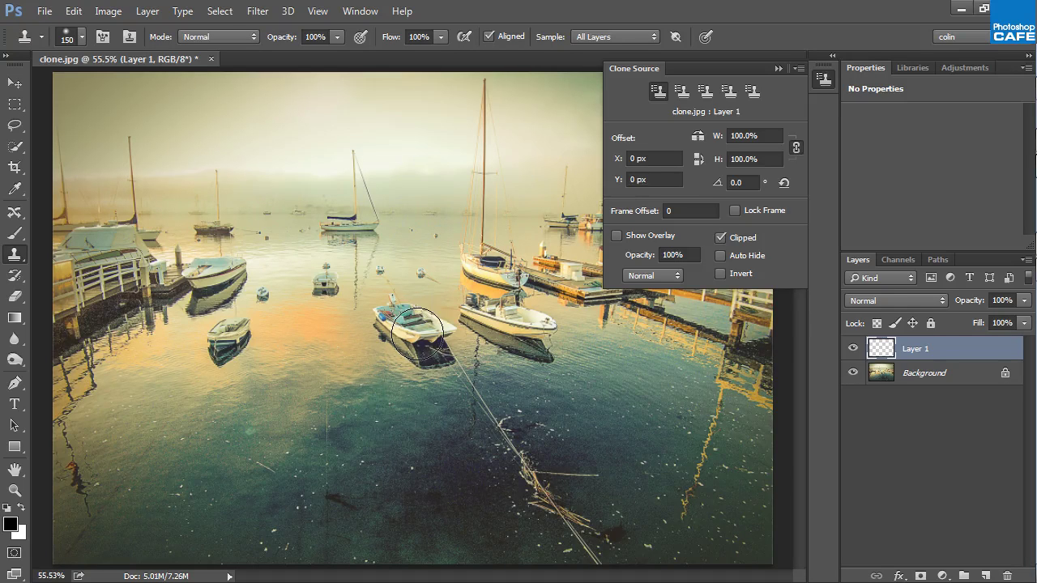
left_click(417, 425)
left_click_drag(416, 424, 395, 426)
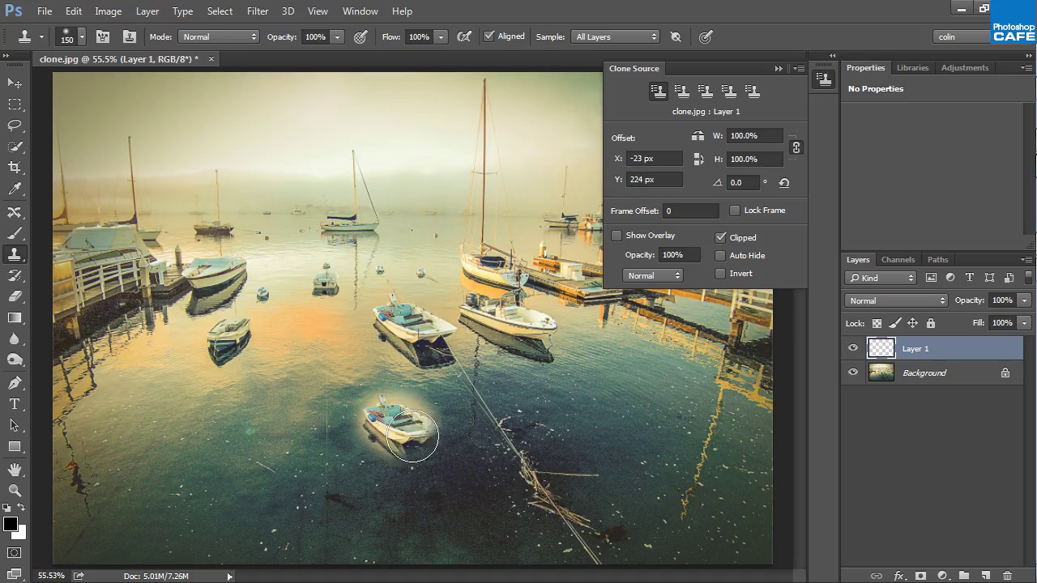
key("ctrl+z")
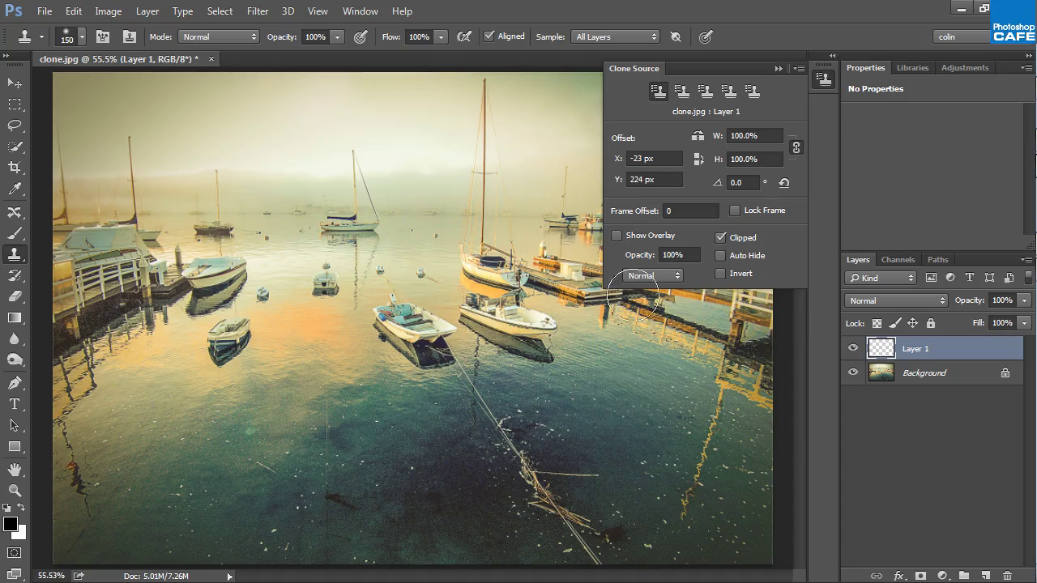
Turn on the clone source overlay and reduce the Clone Stamp brush size to 80
left_click(617, 235)
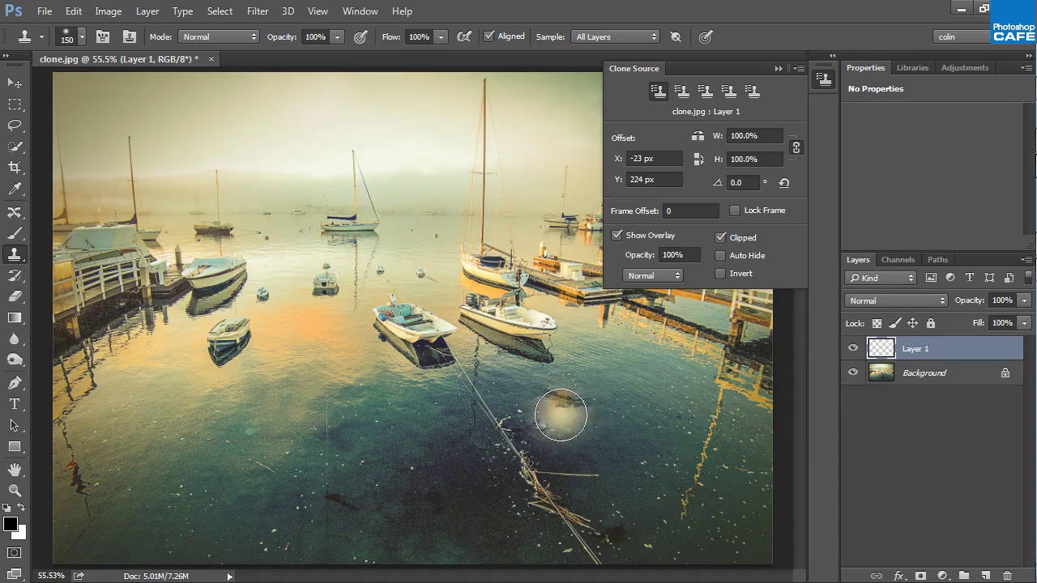
key("bracketleft")
key("bracketleft")
key("bracketleft")
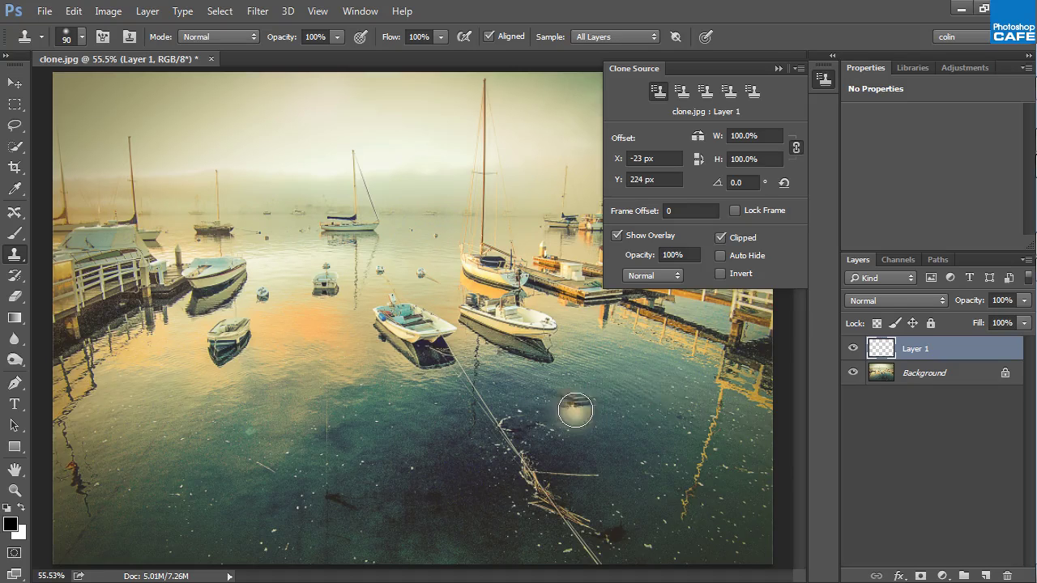
key("bracketleft")
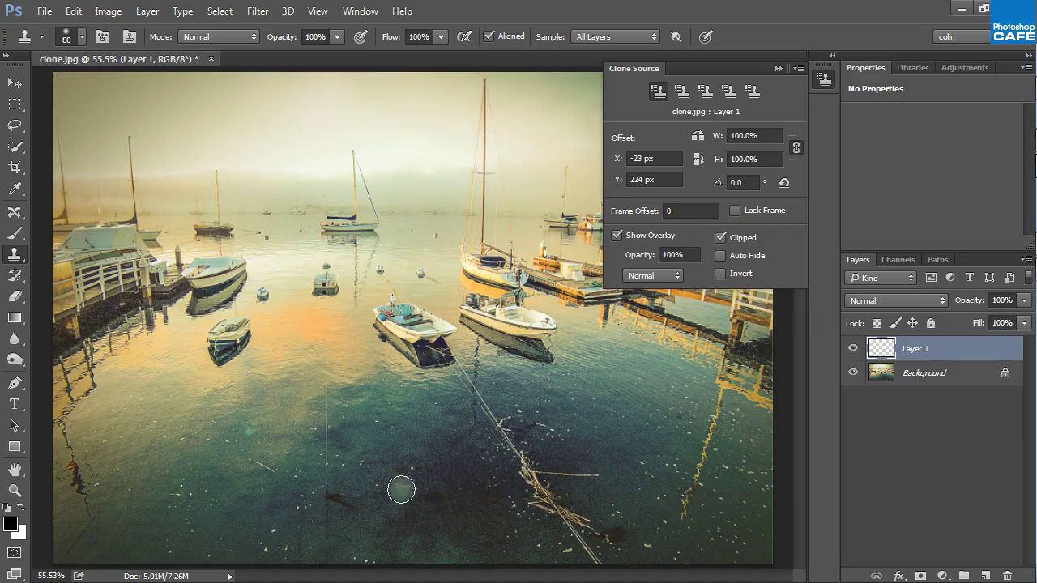
Clone clean water over the dark floating debris in the lower middle of the water
left_click(344, 465, "alt")
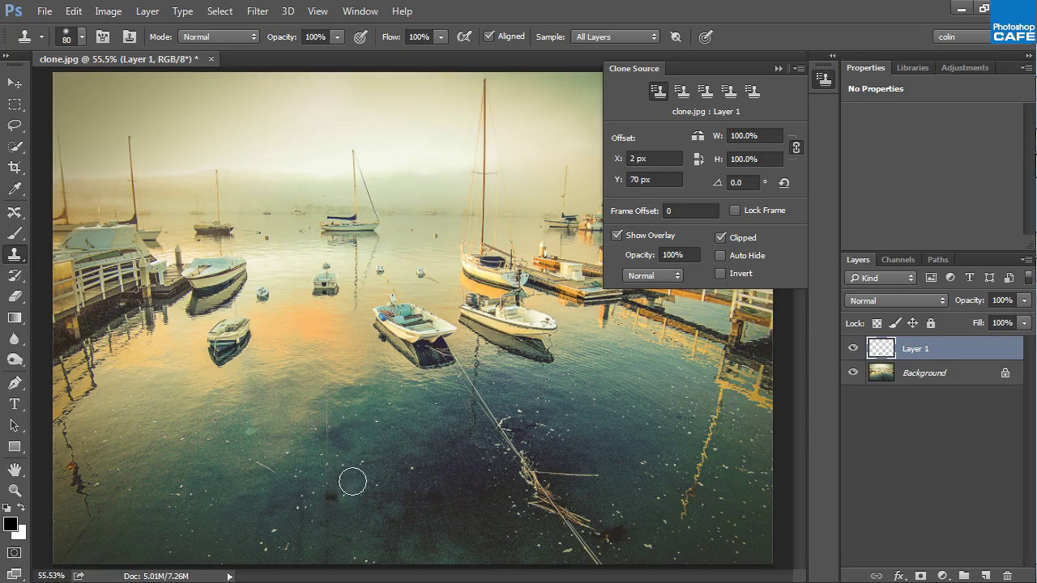
left_click(332, 494)
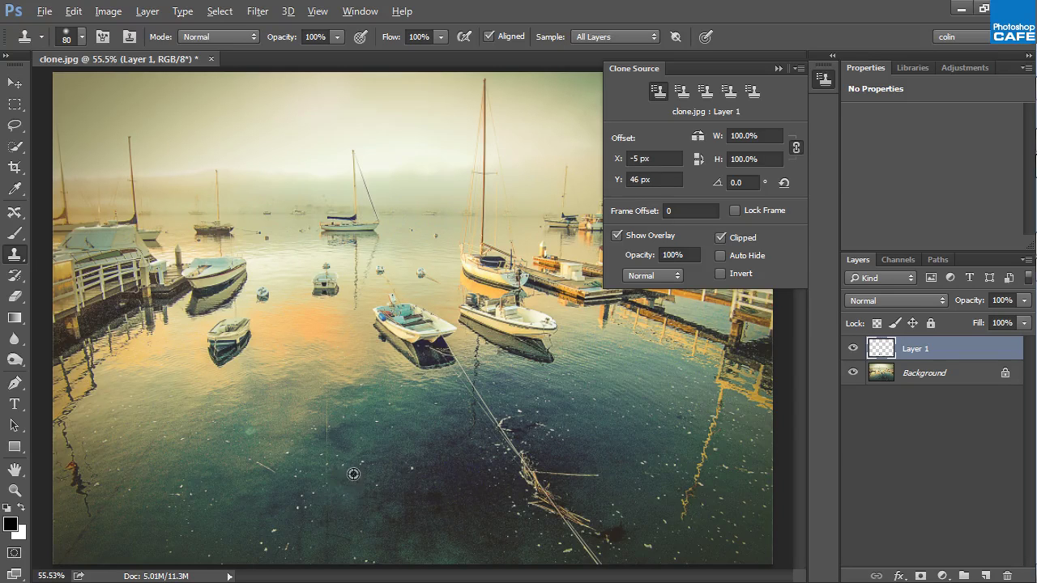
left_click(350, 469, "alt")
left_click(342, 484)
left_click(355, 538, "alt")
left_click(348, 538)
Clone clean water over the specks below the central boats and the floating twig in the lower-left water
left_click(373, 407, "alt")
left_click(376, 422)
left_click(368, 404, "alt")
left_click(361, 387)
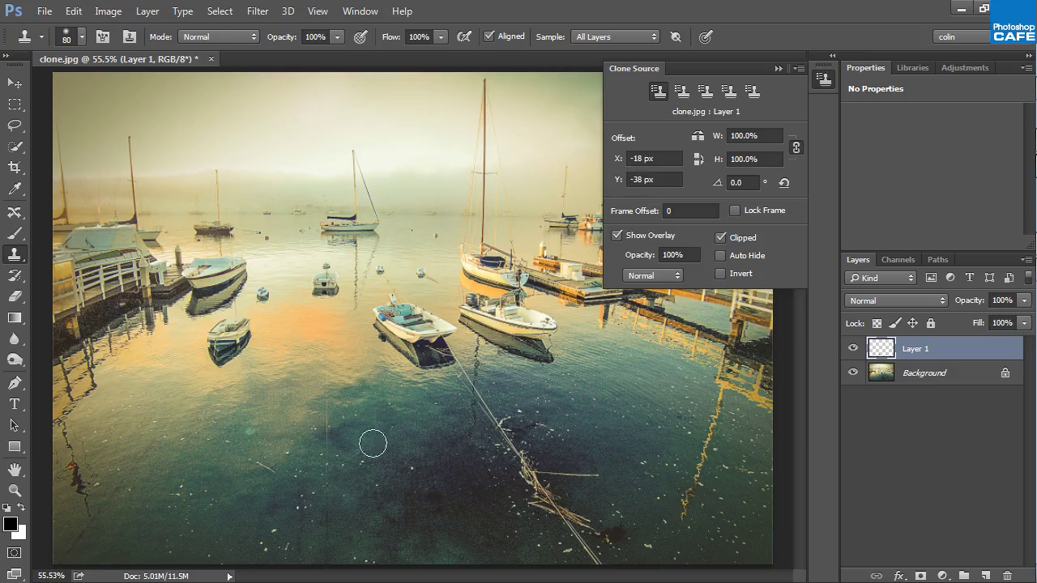
left_click(256, 488, "alt")
left_click(253, 465)
left_click(247, 488, "alt")
left_click(265, 469)
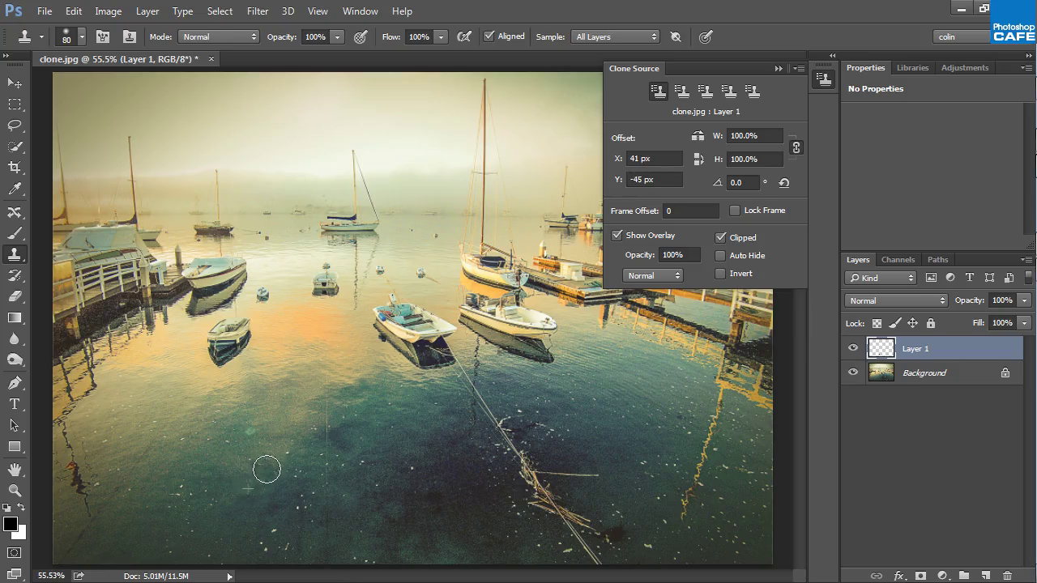
Clone nearby clean water over the remaining traces of the twig in the lower-left water
left_click(279, 448, "alt")
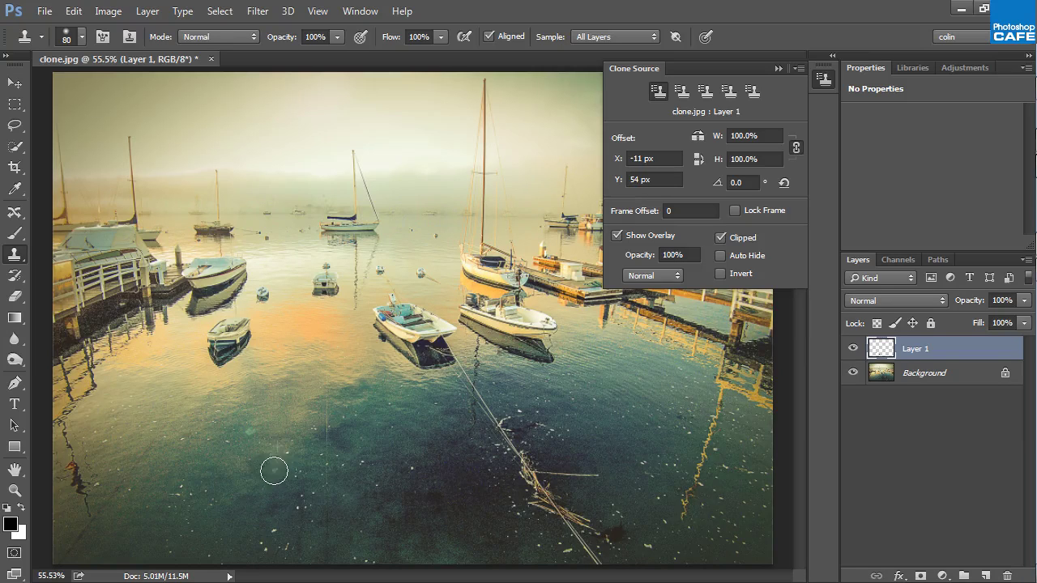
left_click(264, 461, "alt")
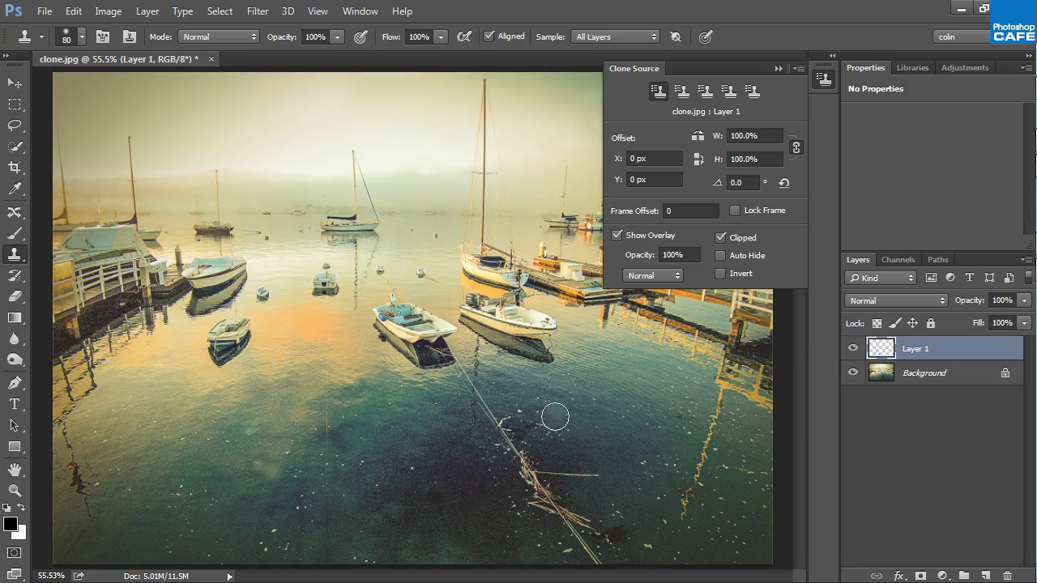
Reduce the brush size to 70 and clone clean water over the long twig sticking out to the right of the rope
key("bracketleft")
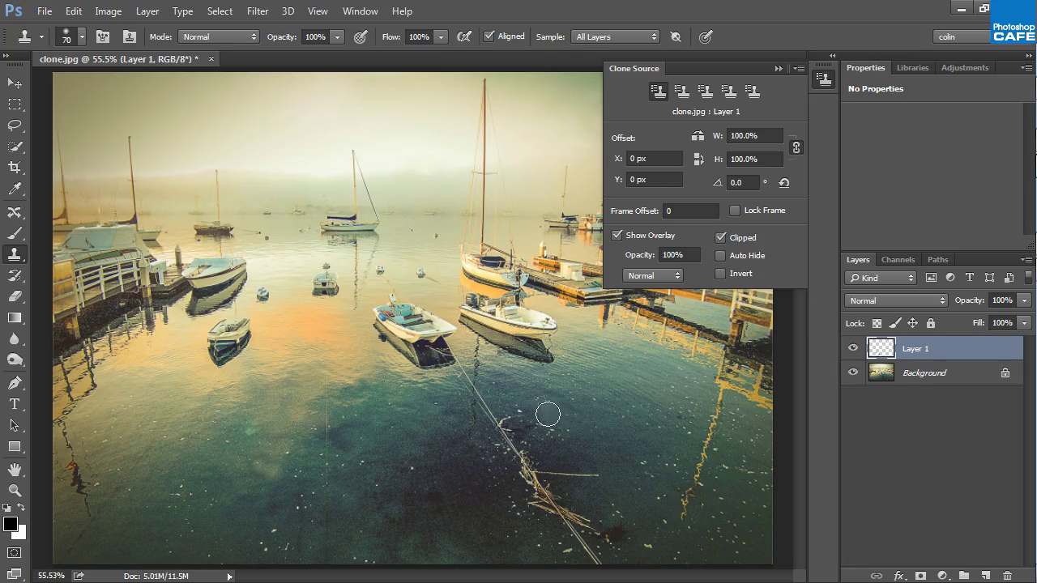
left_click(586, 460, "alt")
left_click(571, 463, "alt")
left_click(558, 473, "alt")
mouse_move(559, 473)
left_mouse_down()
mouse_move(544, 469)
mouse_move(559, 492)
mouse_move(554, 484)
left_mouse_up()
left_click(555, 449, "alt")
left_click(541, 457, "alt")
left_click(587, 501, "alt")
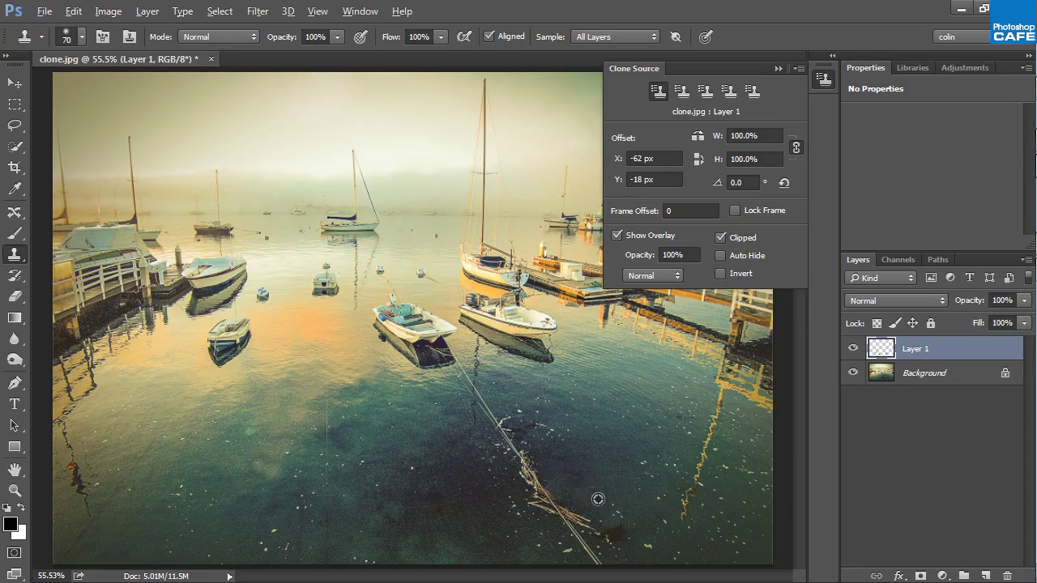
Clone clean water over the floating twigs on the right side of the rope's lower section
left_click(590, 490, "alt")
left_click(615, 472, "alt")
left_click_drag(562, 479, 554, 482)
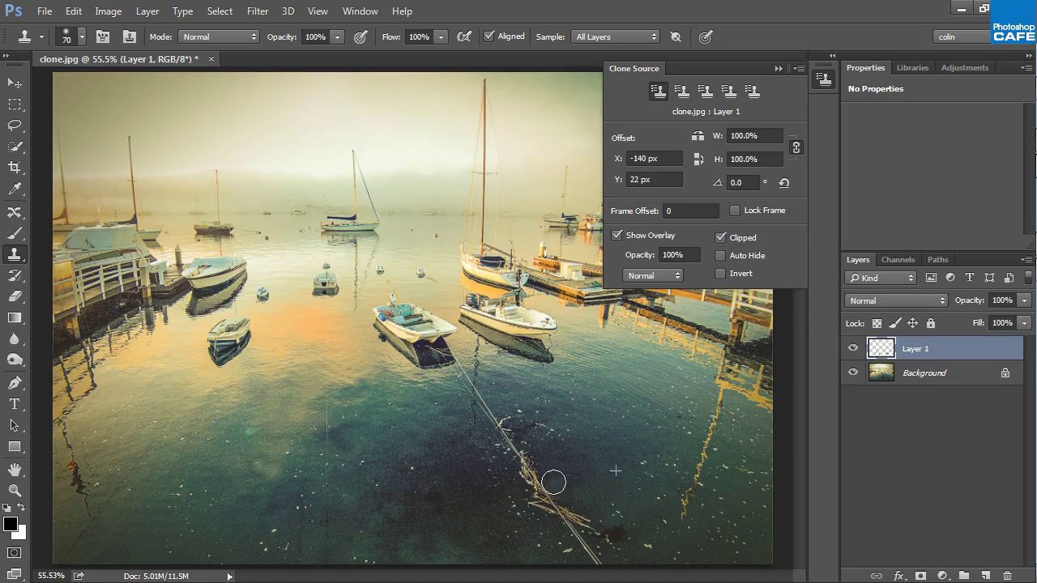
left_click(606, 503, "alt")
left_click(581, 515)
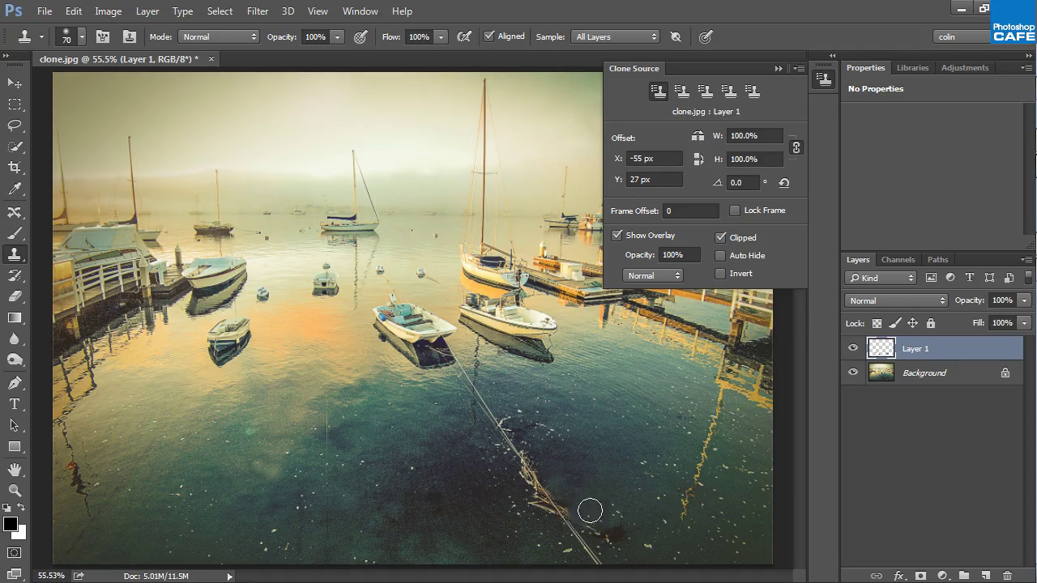
left_click(579, 504, "alt")
left_click(569, 507)
left_click(604, 508, "alt")
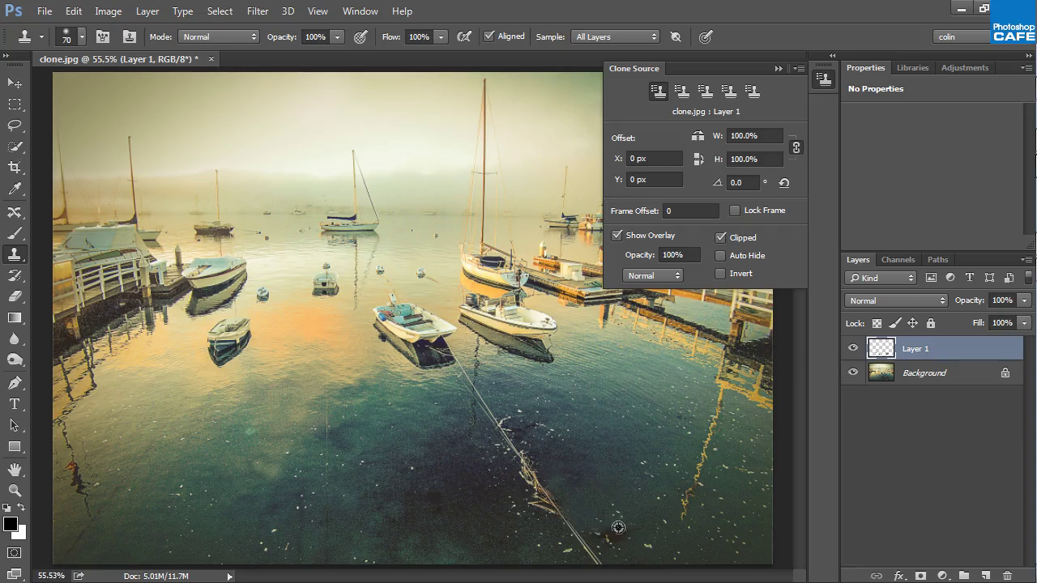
Clone clean water over the dark debris clump and specks to the right of the rope's lower end
left_click(614, 534)
left_click(633, 512, "alt")
left_click(596, 532)
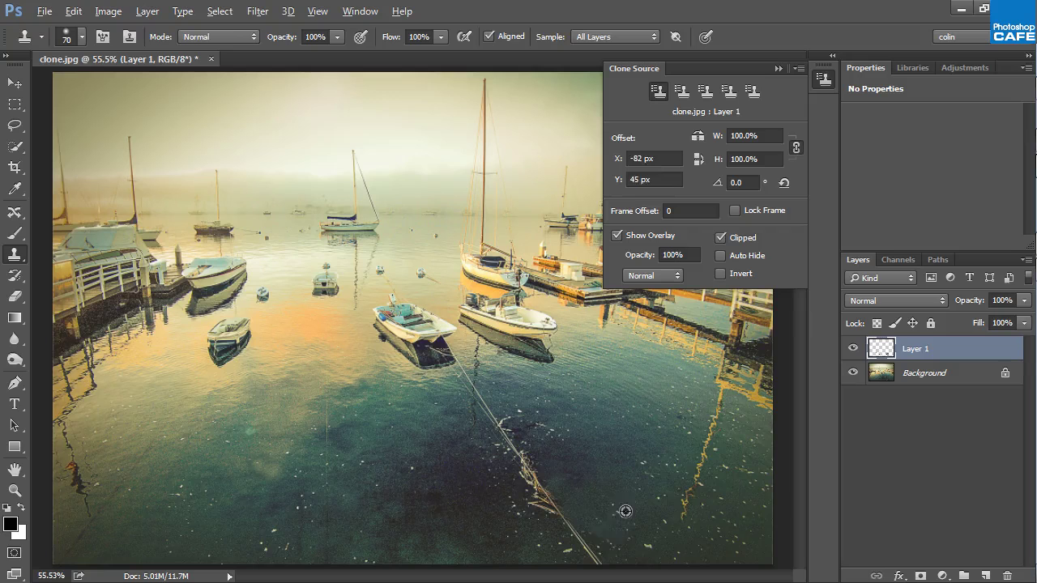
left_click(622, 510, "alt")
left_click(610, 543)
left_click(620, 508, "alt")
left_click(614, 480)
Clone clean water over the small floating debris just right of the rope, below the white motorboat
left_click(512, 404, "alt")
left_click(511, 418)
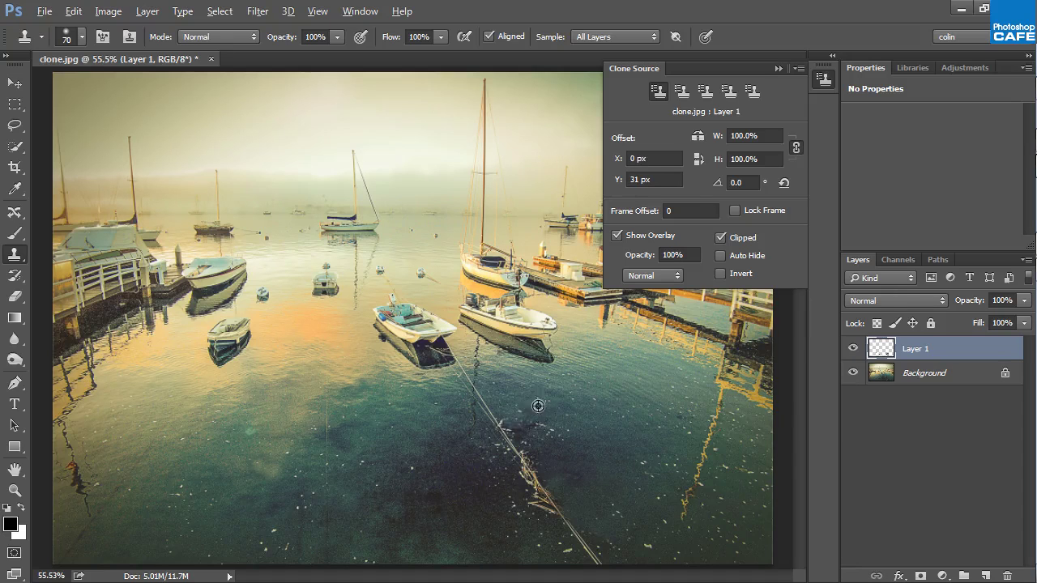
left_click(537, 405, "alt")
left_click(510, 418)
left_click(534, 423, "alt")
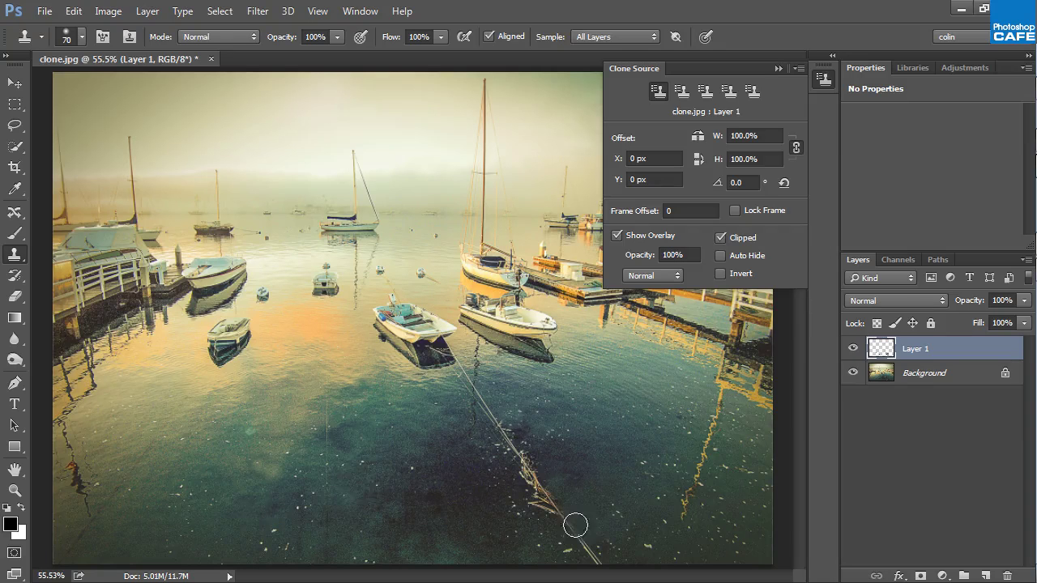
Try cloning water over the area above the removed twig in the lower-left water
left_click(317, 452, "alt")
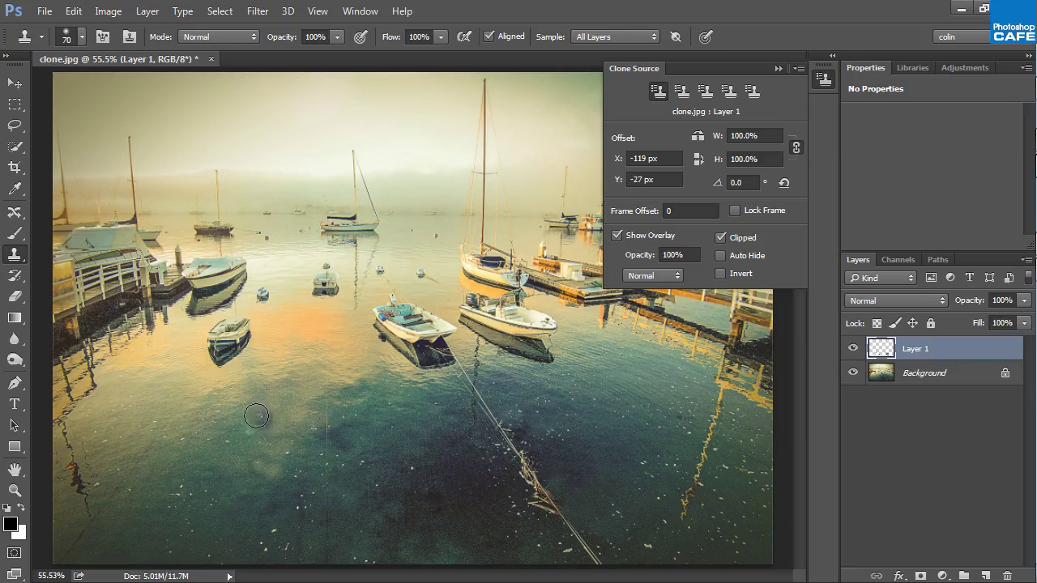
left_click_drag(257, 413, 303, 434)
left_click(268, 435, "alt")
left_click(265, 418)
left_click(260, 420)
left_click(299, 407)
left_click(275, 404, "alt")
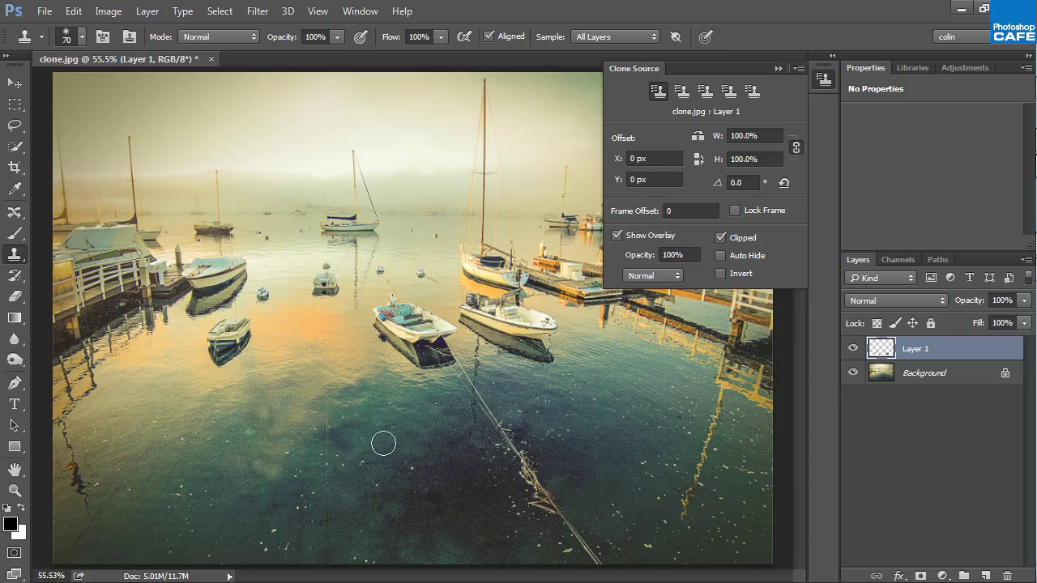
left_click(262, 413)
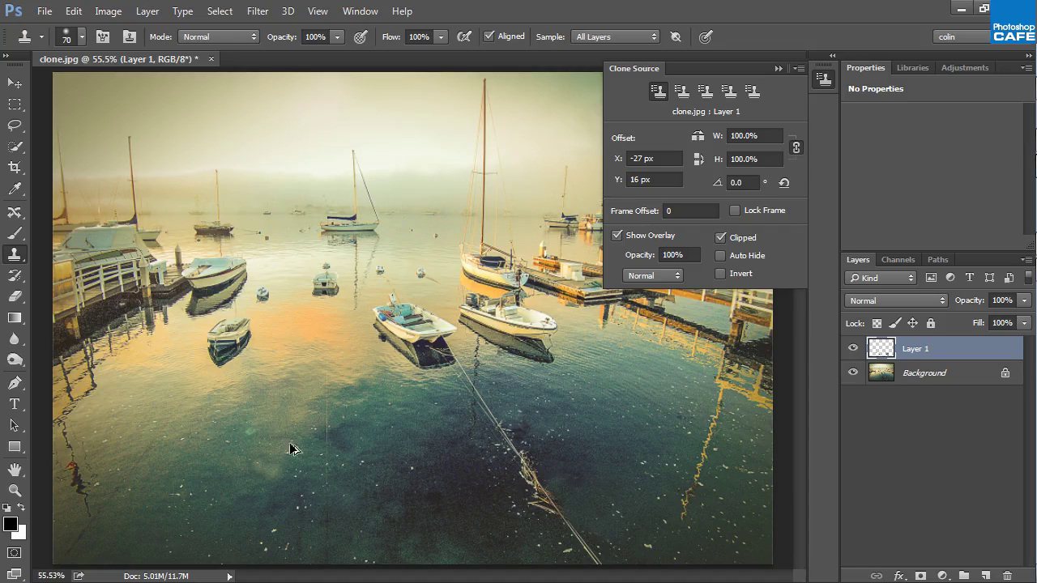
Clone dark water over the scattered specks to the left of the rope
left_click(494, 476, "alt")
left_click(503, 469)
left_click(483, 473, "alt")
left_click(493, 470)
left_click_drag(489, 470, 487, 473)
left_click(470, 469, "alt")
left_click(484, 456)
left_click(475, 483, "alt")
left_click(493, 485)
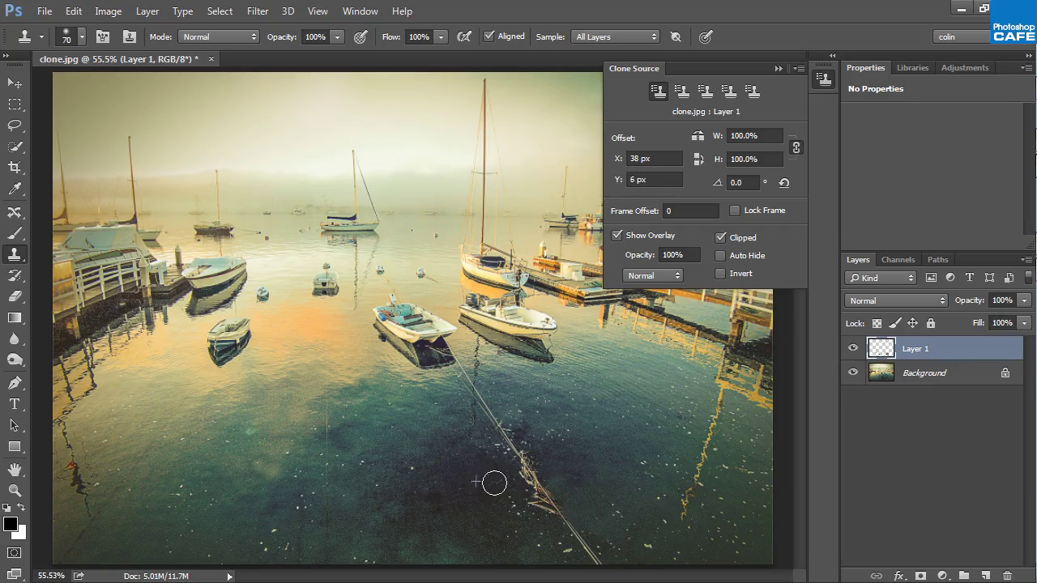
left_click(467, 481, "alt")
left_click(509, 498)
left_click(500, 479, "alt")
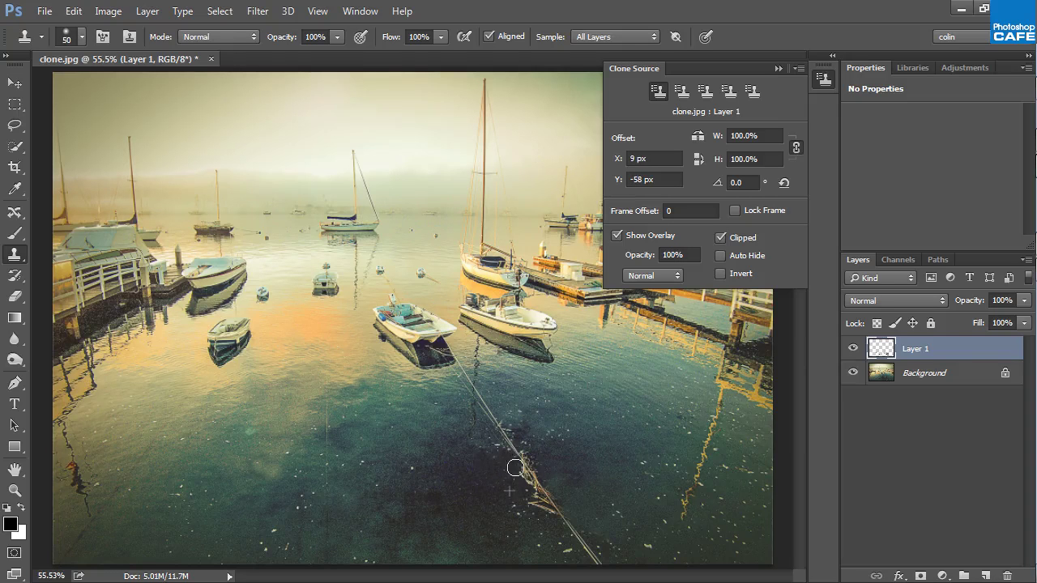
Using a brush size of 50, clone water over the tangled twigs hugging both sides of the rope
mouse_move(515, 468)
left_mouse_down()
mouse_move(545, 512)
mouse_move(531, 508)
mouse_move(549, 518)
mouse_move(518, 473)
left_mouse_up()
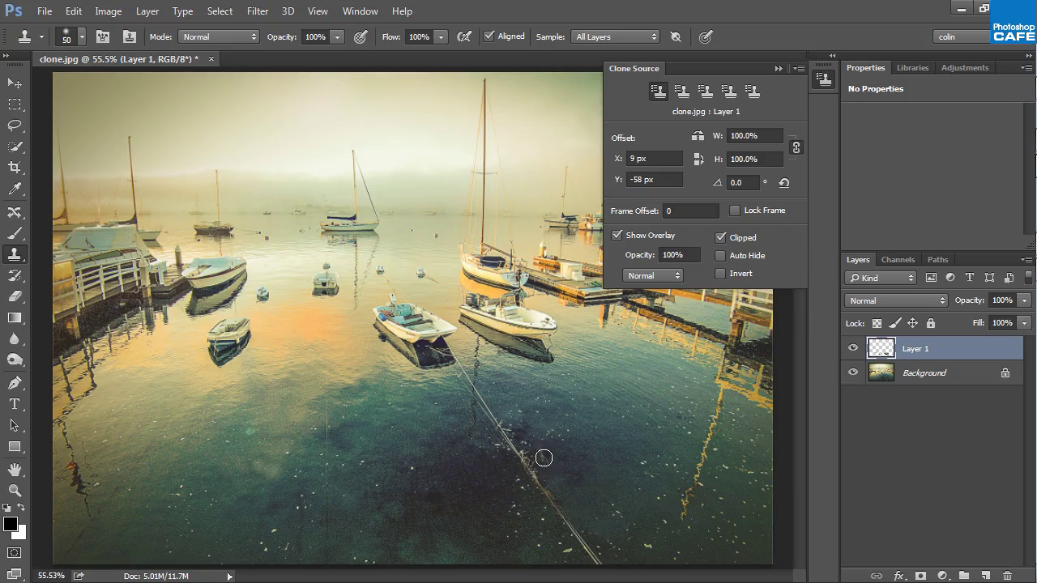
left_click(526, 451)
left_click_drag(527, 452, 538, 468)
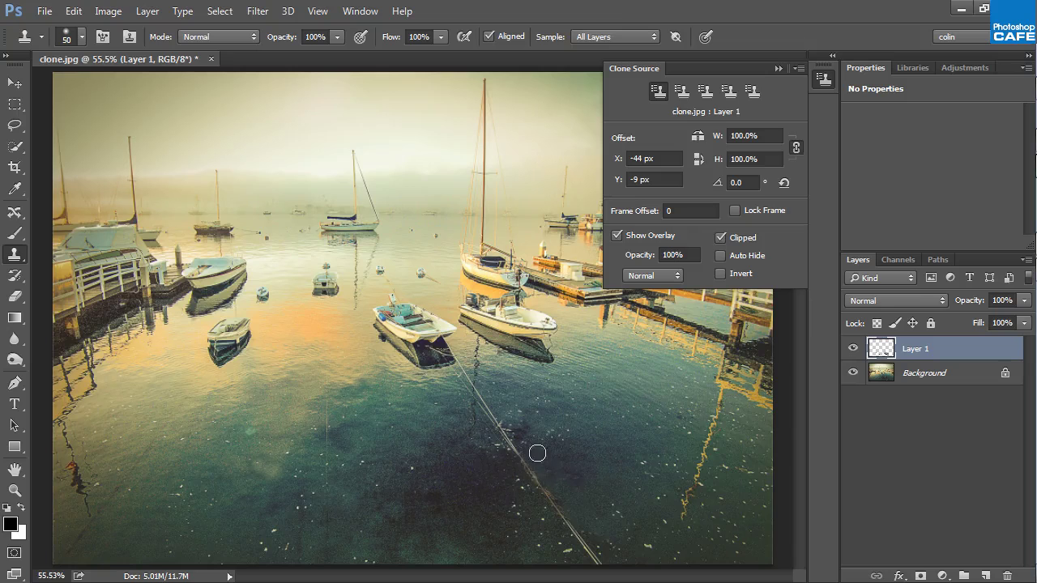
left_click(545, 446, "alt")
left_click(479, 475, "alt")
left_click(505, 494, "alt")
left_click(521, 488)
Touch up the retouched water right of the rope with fresh samples of nearby water
key("alt")
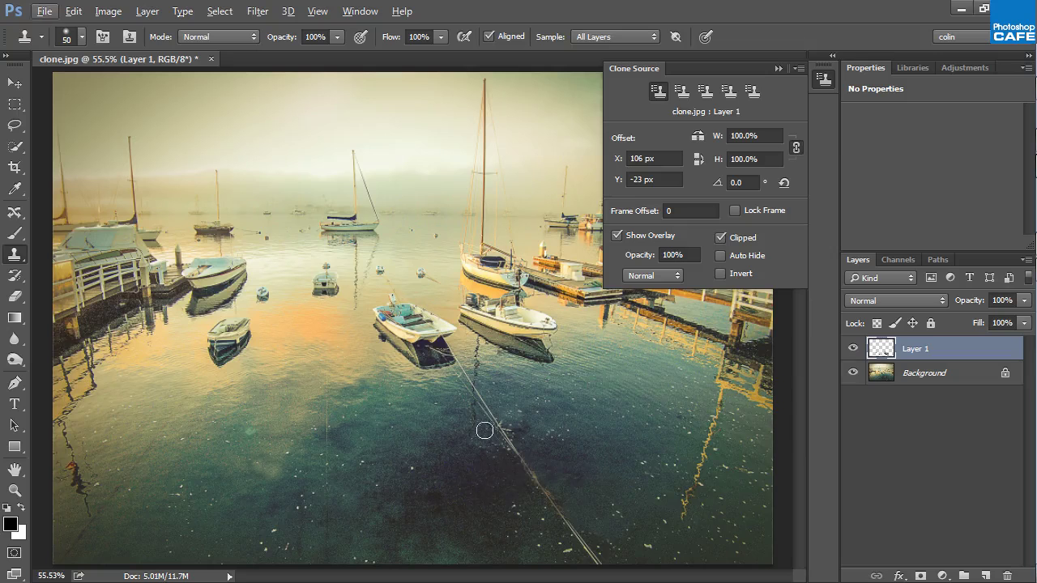
left_click(564, 449, "alt")
left_click(579, 467, "alt")
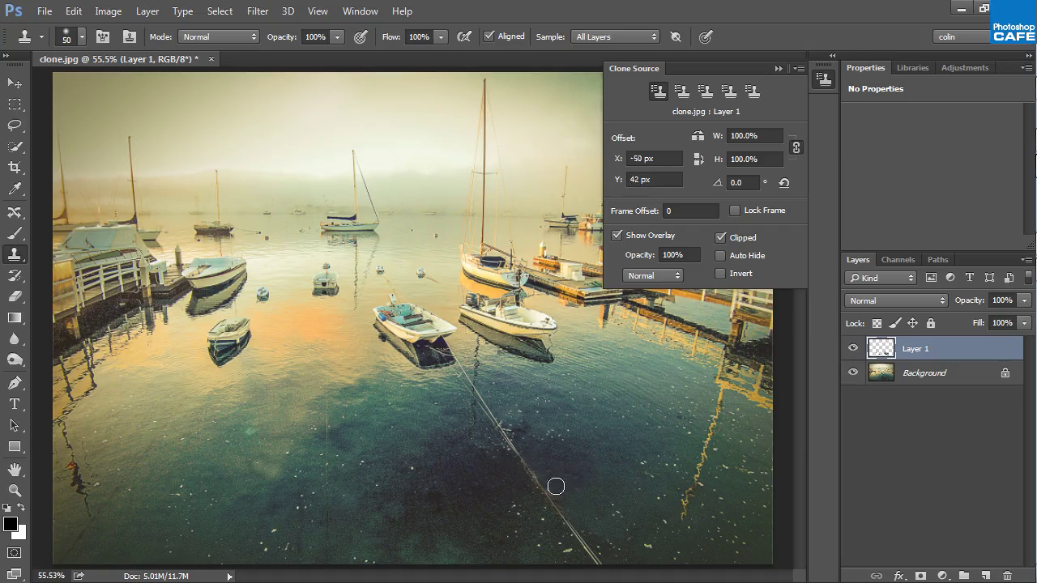
left_click(574, 486, "alt")
left_click(553, 492)
Toggle the visibility of Layer 1 and the Background to compare before and after and examine the cloned patches alone
left_click(853, 347)
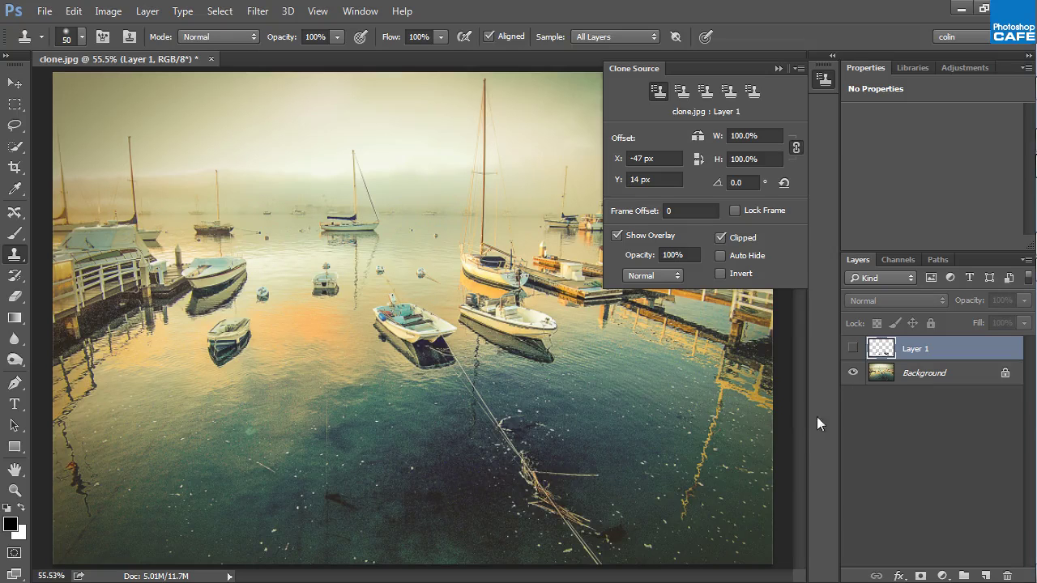
left_click(852, 347)
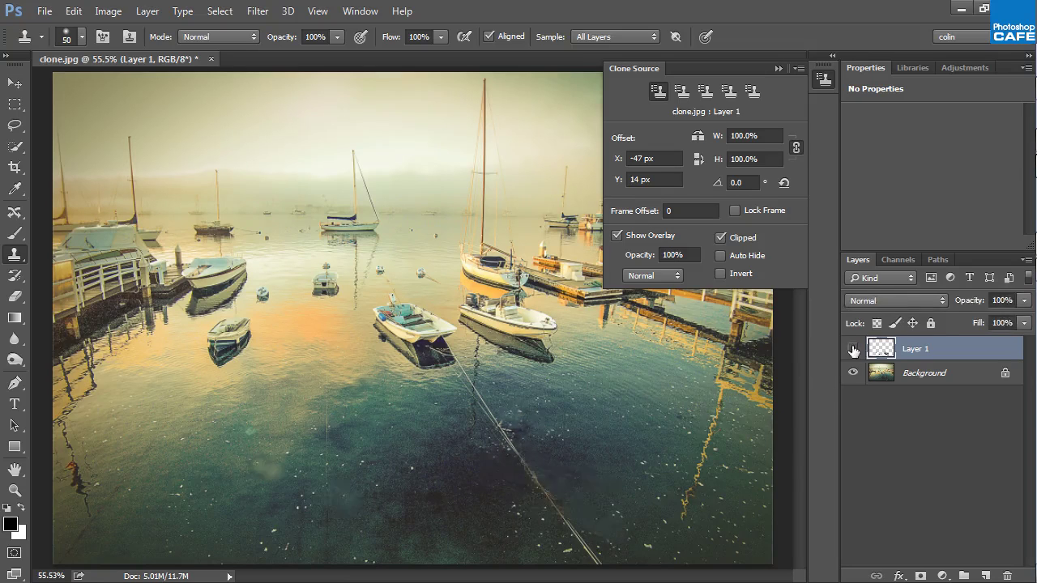
left_click(852, 348)
left_click(853, 373)
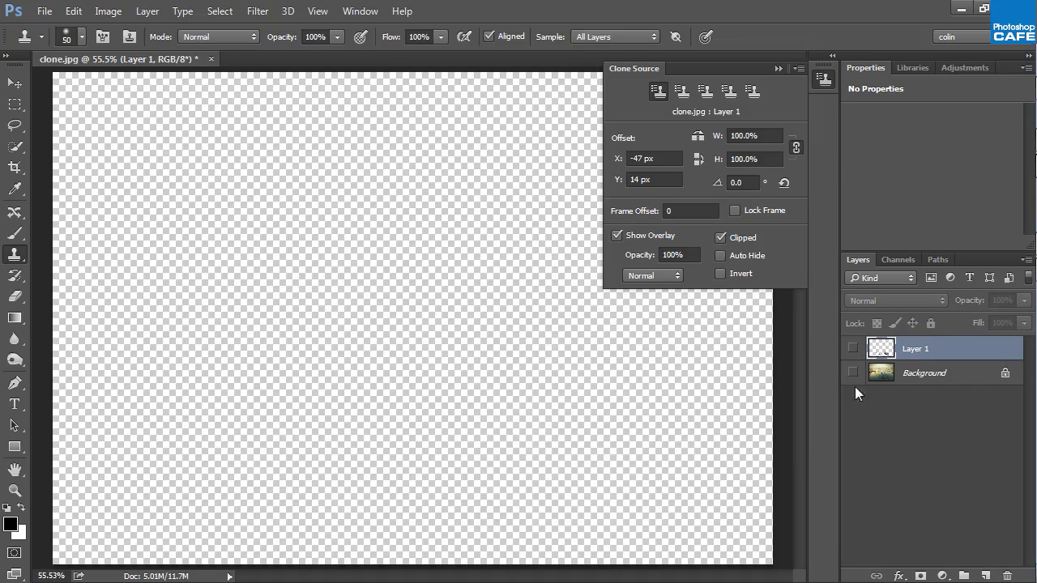
left_click(852, 348)
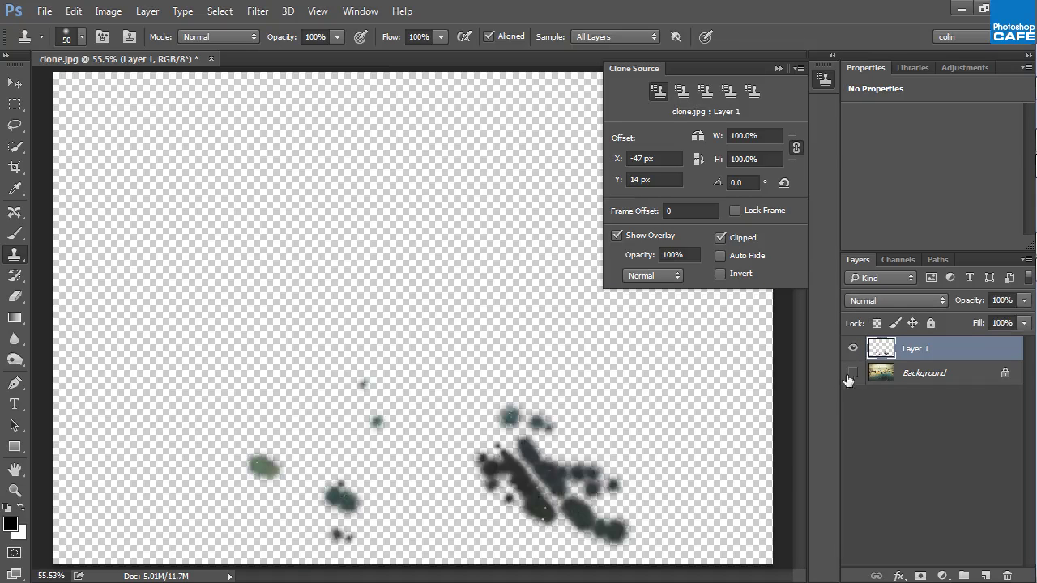
left_click(852, 373)
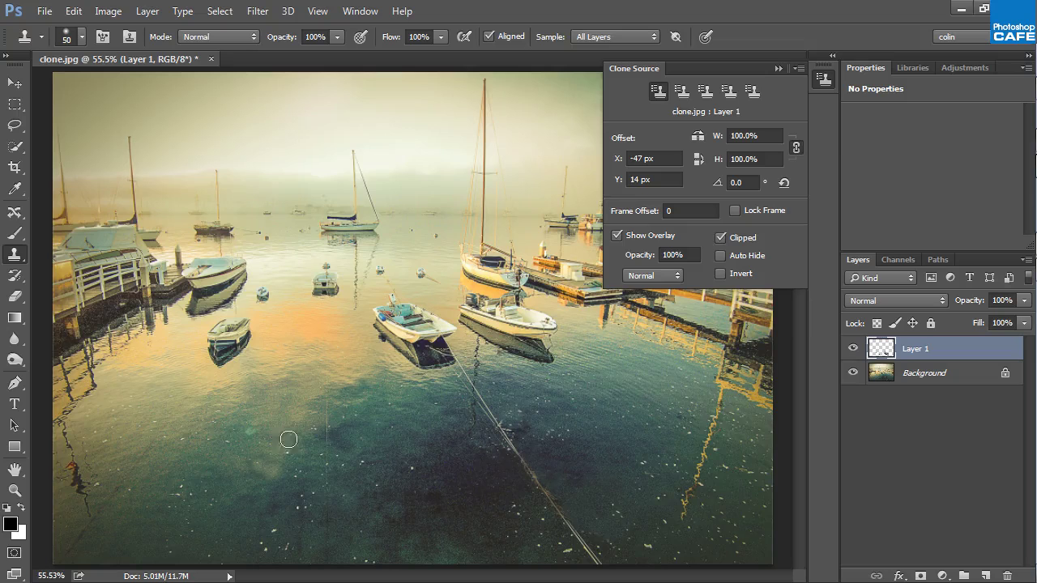
Set the brush size to 70 and clone water from several nearby spots over the light smudge in the lower-left water
key("alt")
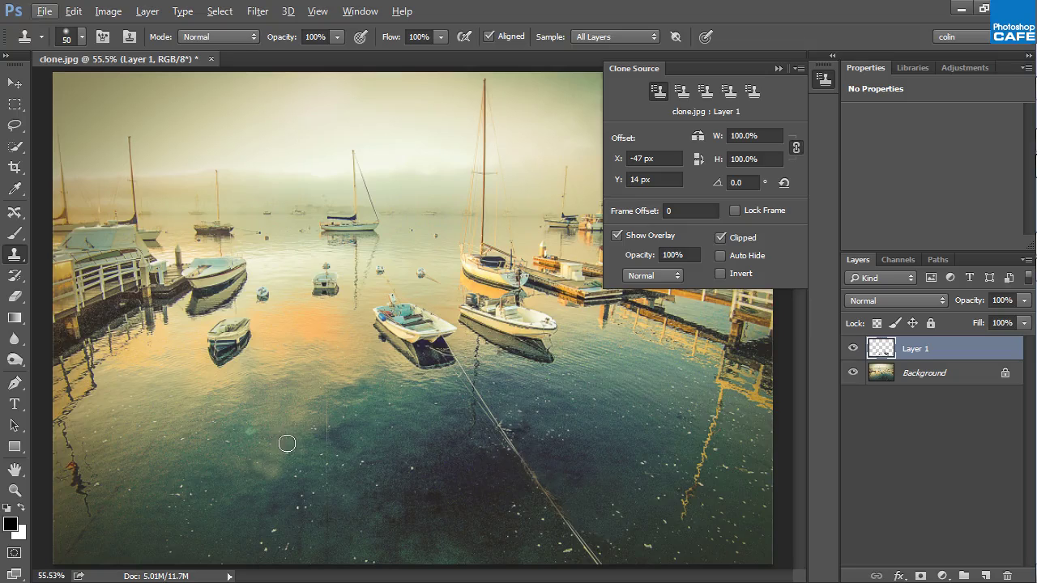
key("bracketright")
key("bracketright")
key("alt")
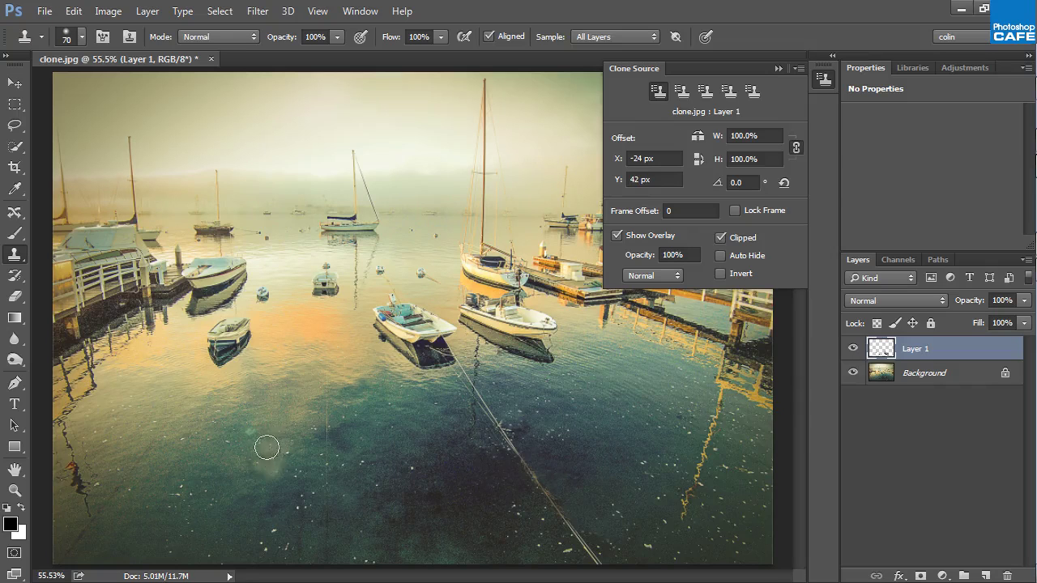
left_click(264, 442, "alt")
left_click(260, 460)
key("alt")
left_click(253, 486, "alt")
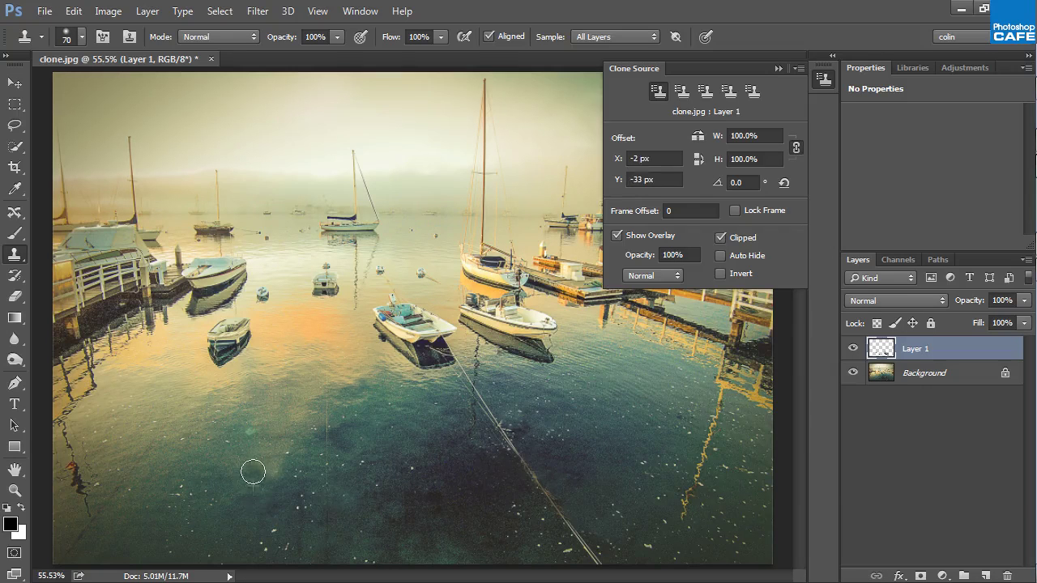
left_click_drag(252, 473, 259, 481)
left_click(281, 495, "alt")
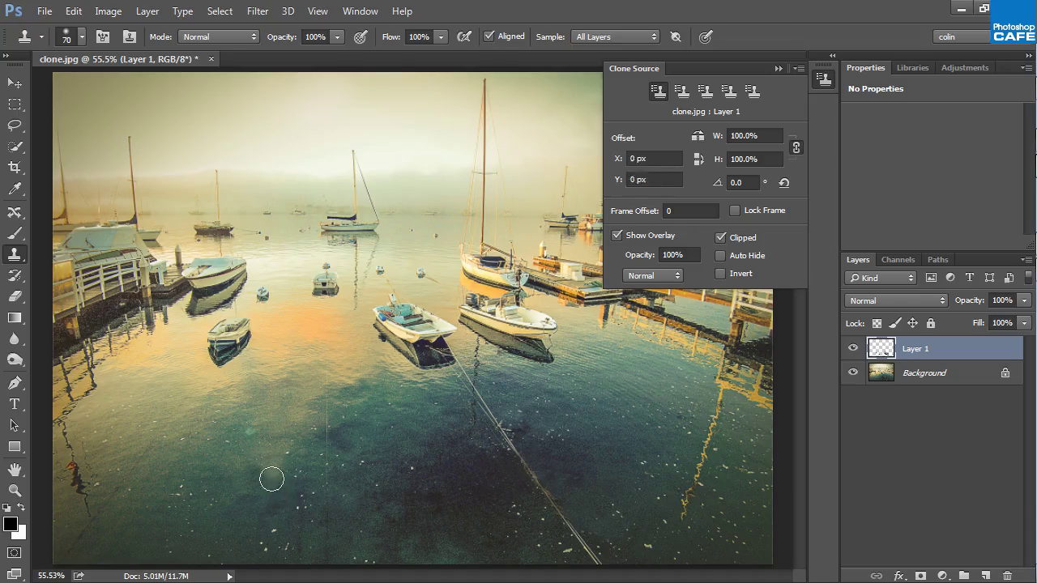
left_click(273, 482)
left_click(243, 465, "alt")
left_click(262, 469)
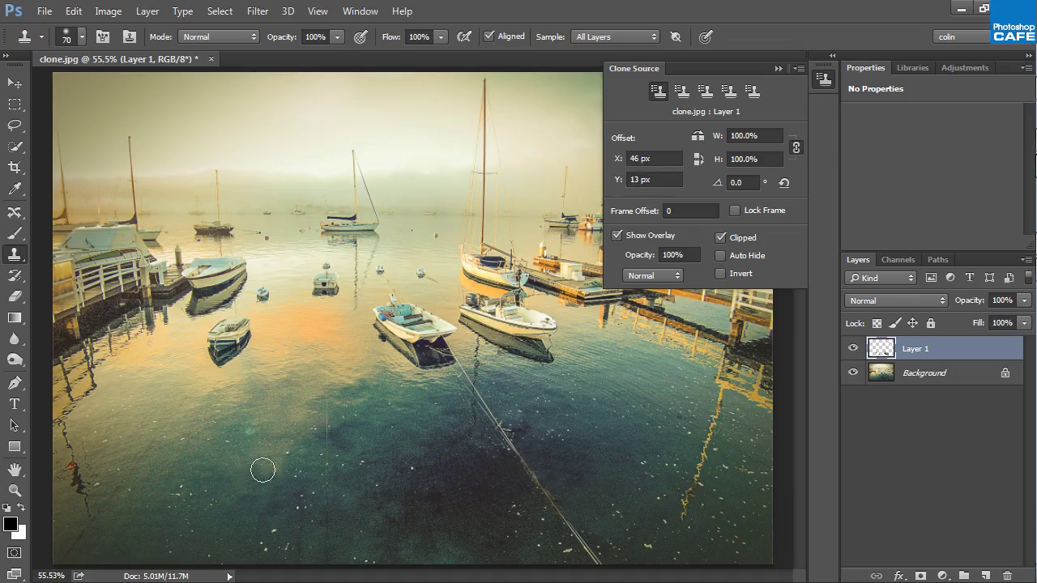
left_click_drag(259, 472, 258, 467)
left_click(289, 453, "alt")
left_click(278, 471)
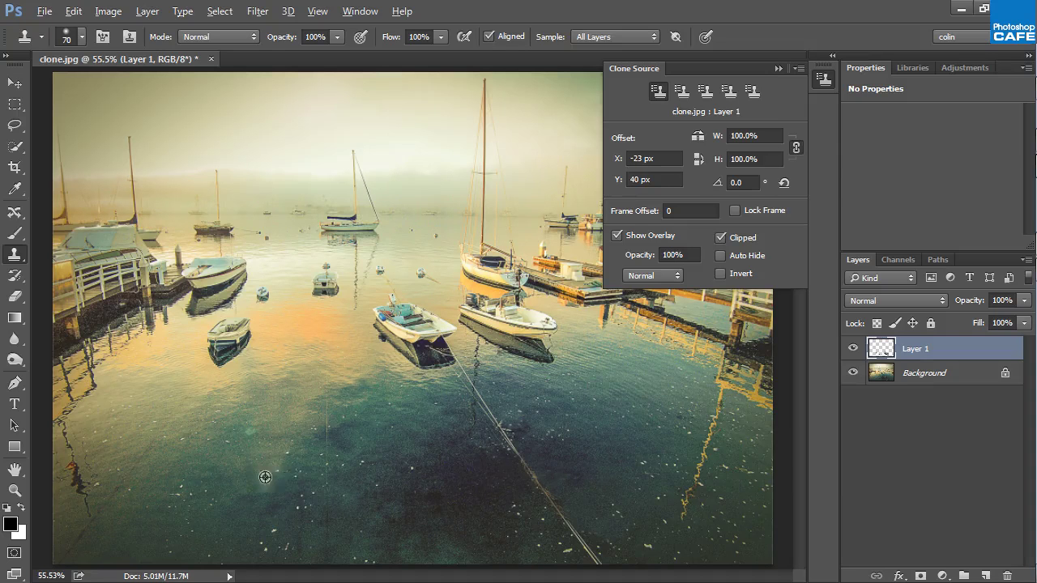
left_click(265, 477, "alt")
left_click(275, 470)
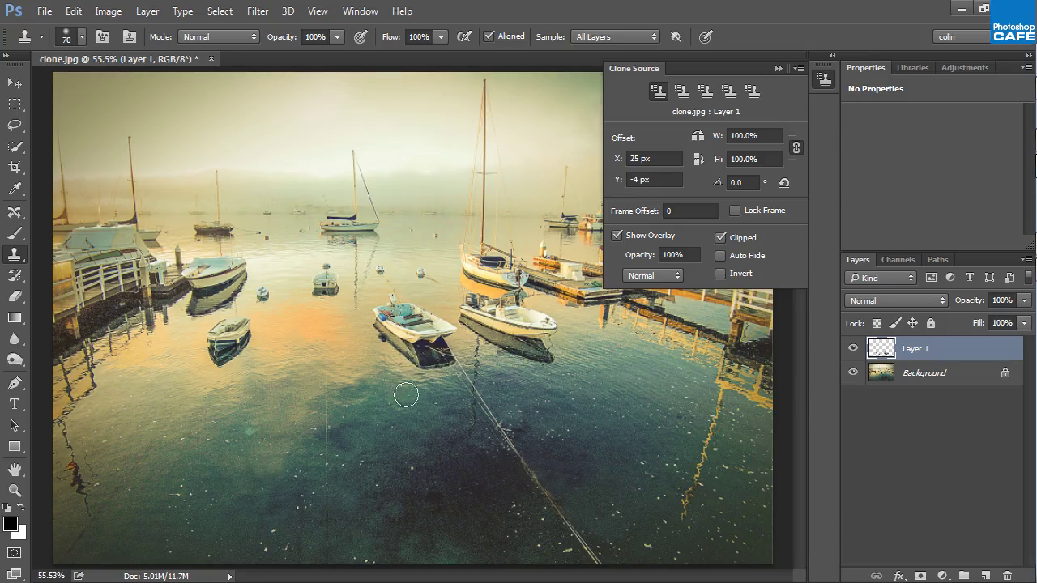
Try sampling the central rowboat and stamping part of it into the water below
left_click(414, 341, "alt")
mouse_move(619, 162)
left_mouse_down()
mouse_move(607, 166)
mouse_move(657, 160)
mouse_move(601, 188)
mouse_move(542, 197)
mouse_move(604, 191)
mouse_move(580, 171)
mouse_move(537, 179)
left_mouse_up()
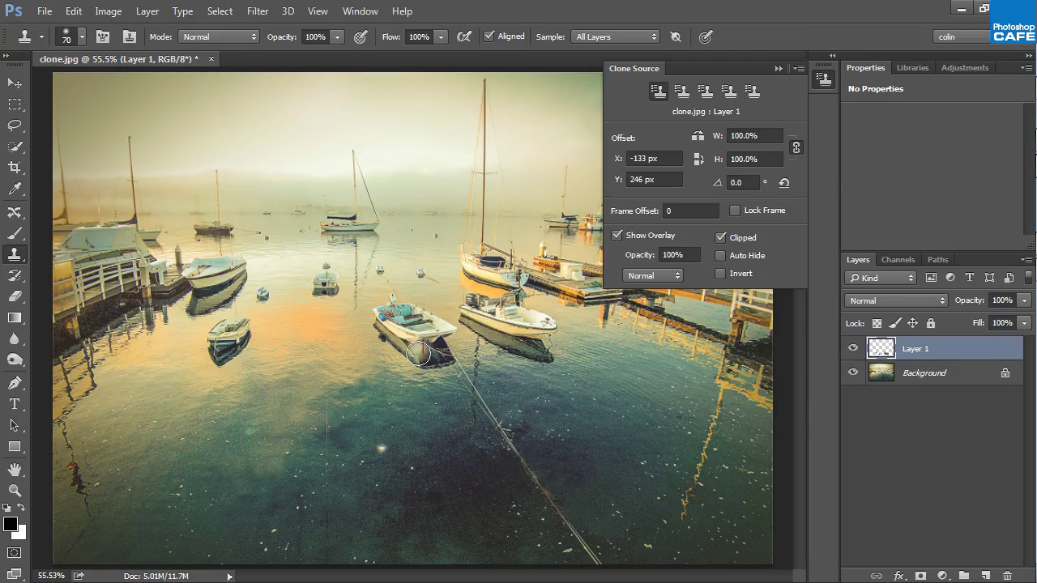
left_click(385, 447, "alt")
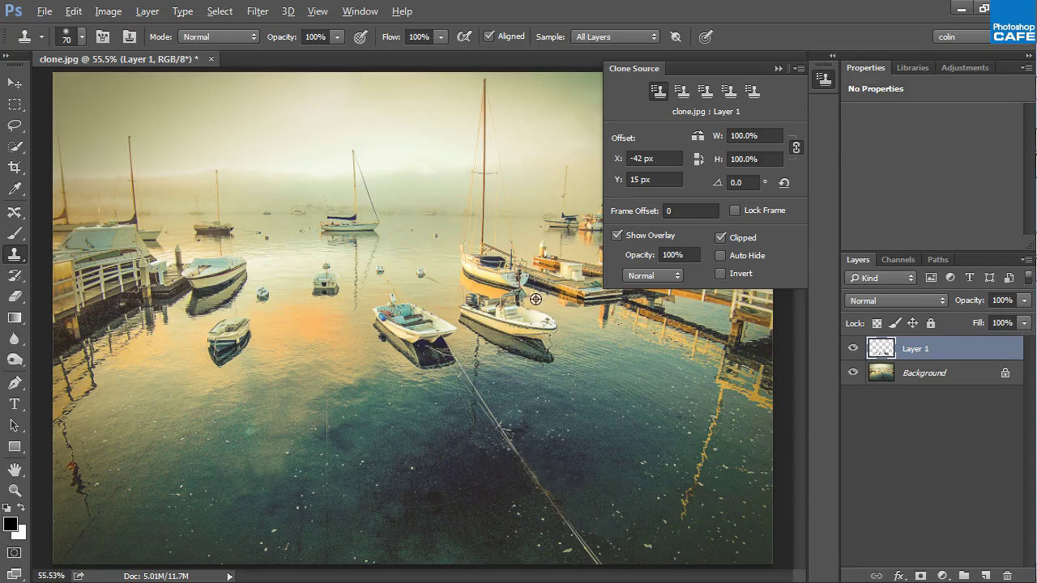
Sample the small boat behind the central rowboat as the first clone source and enlarge the brush size to 200
left_click(325, 279, "alt")
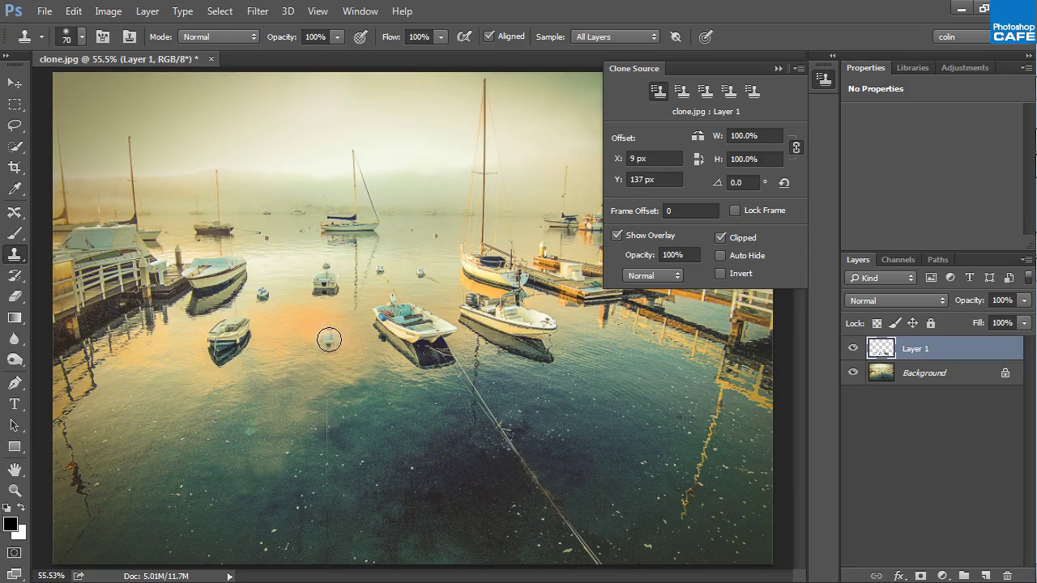
key("bracketright")
key("bracketright")
key("bracketright")
key("bracketright")
key("bracketright")
key("bracketright")
key("bracketright")
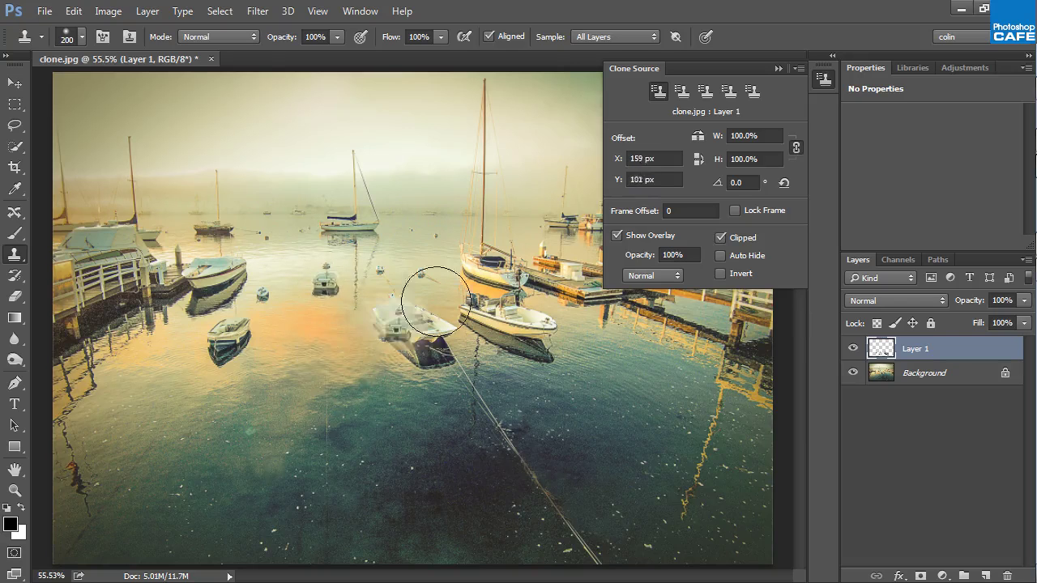
Switch to the second clone source and sample the small rowboat in the orange-lit water at the left
left_click(681, 90)
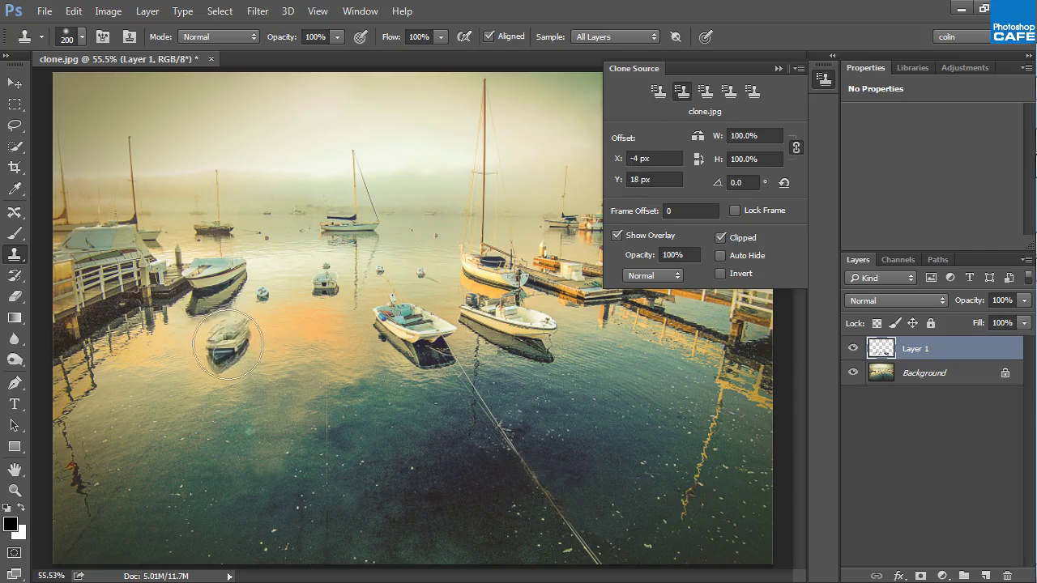
left_click(227, 343)
left_click(229, 338, "alt")
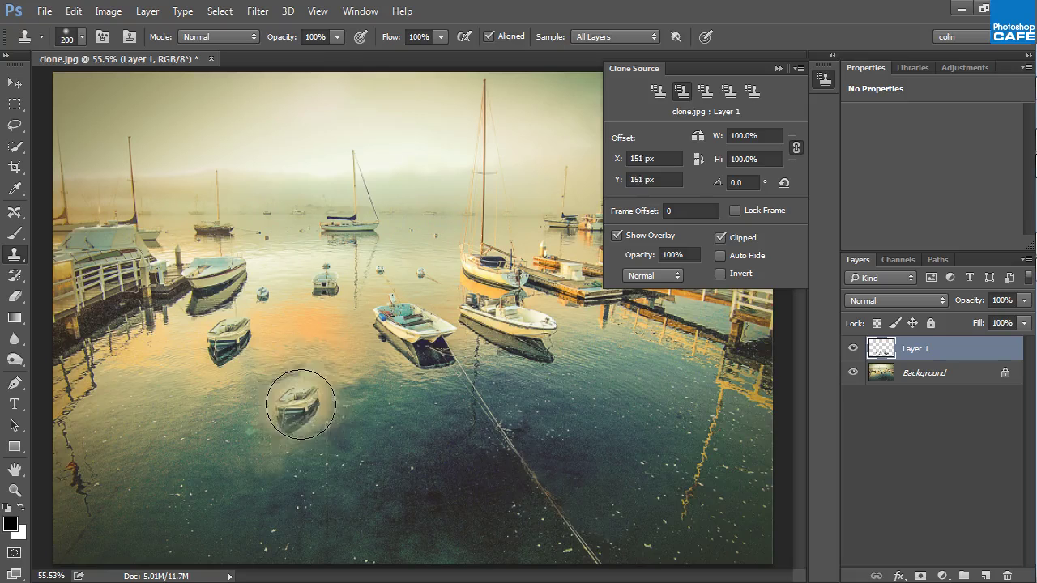
Switch to the third clone source and sample the large rowboat at the center of the harbor
left_click(705, 91)
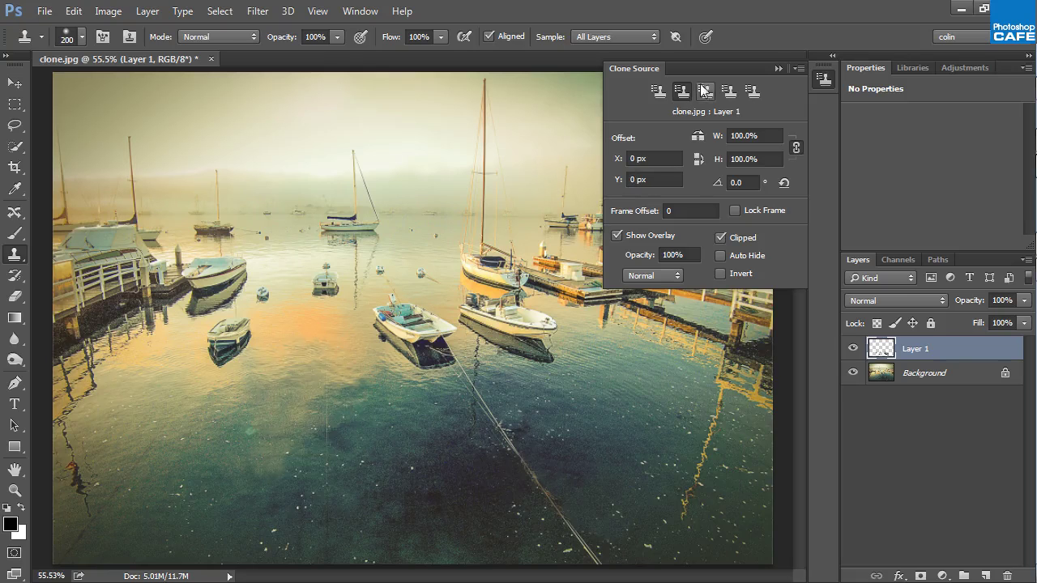
left_click(703, 90)
left_click(420, 323, "alt")
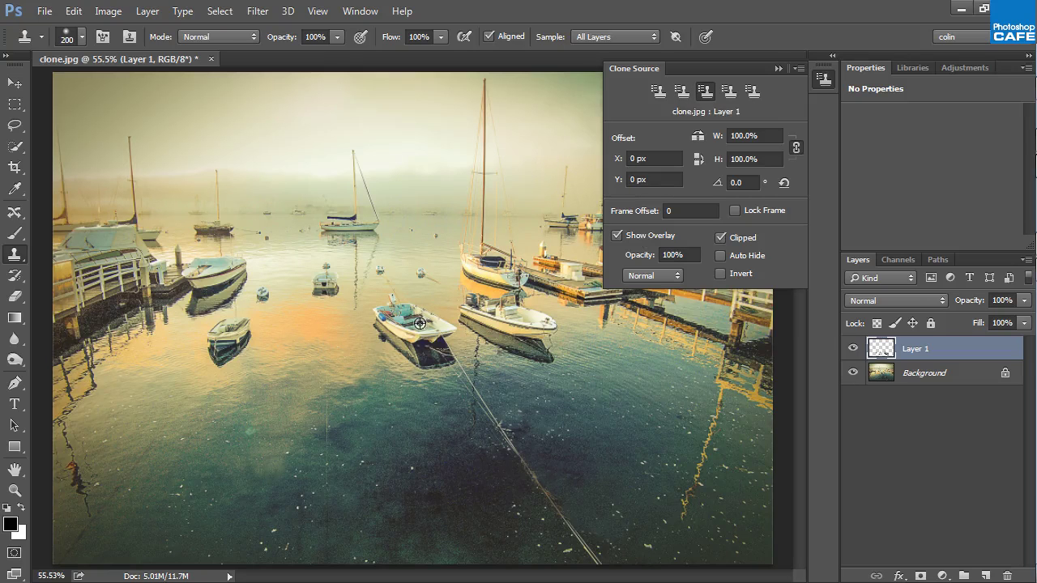
Switch through the three stored clone sources and make the first one active again
left_click(659, 93)
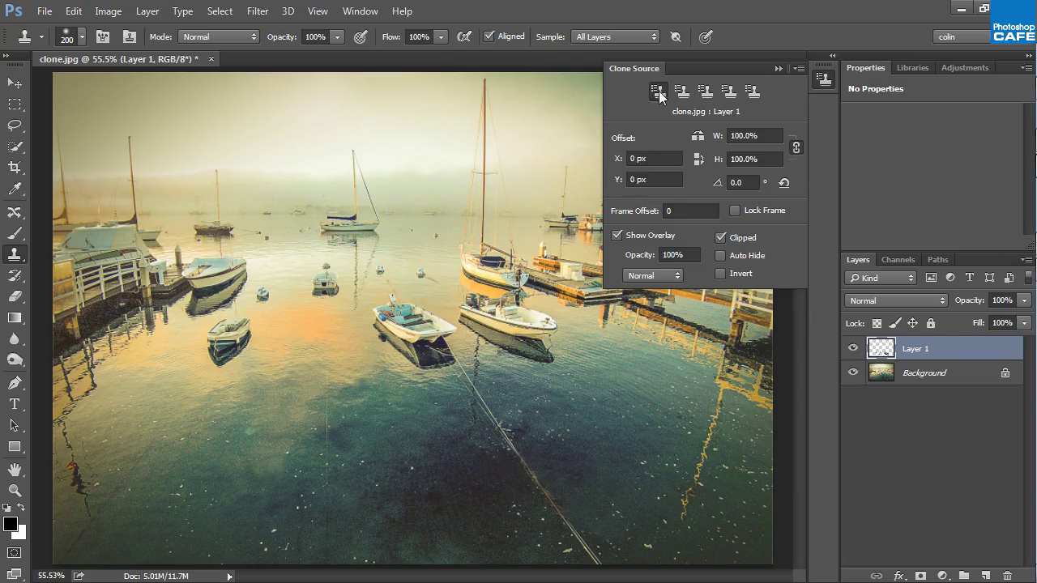
left_click(681, 91)
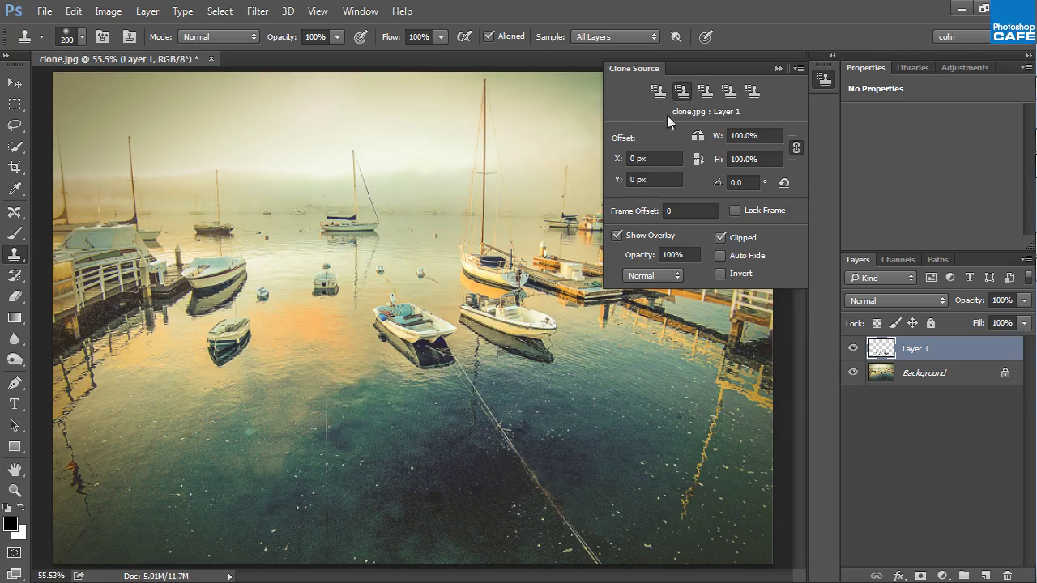
left_click(706, 91)
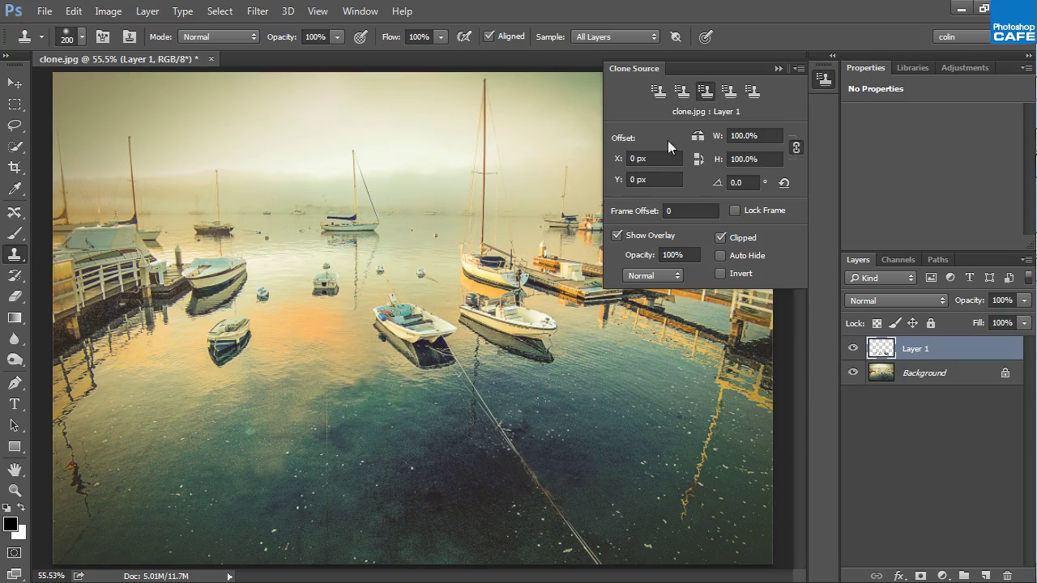
left_click(660, 91)
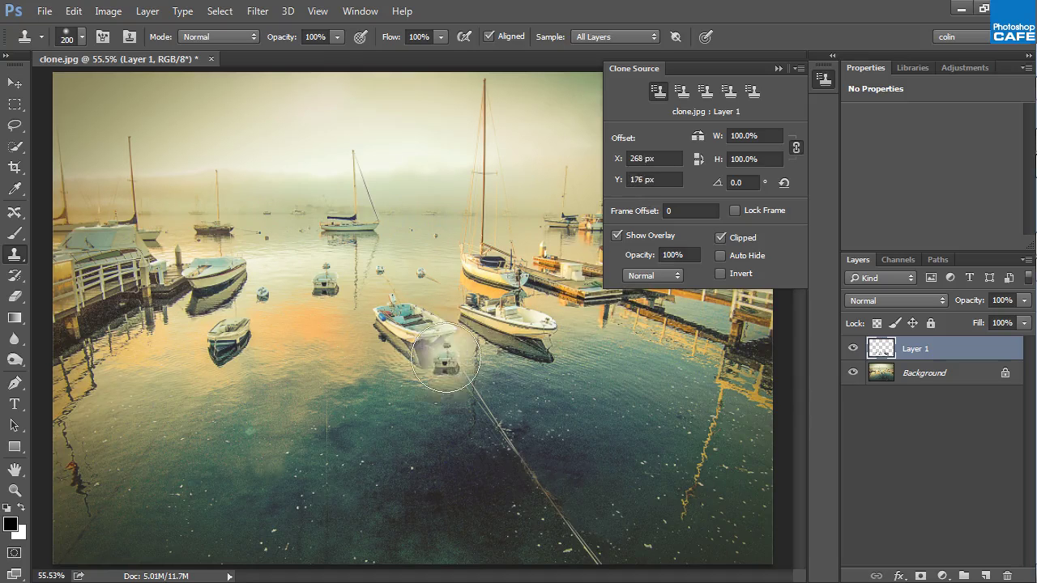
Try rotating the clone source to several angles, including -11.6°, and return its rotation to 0.0°
left_click(451, 353, "alt")
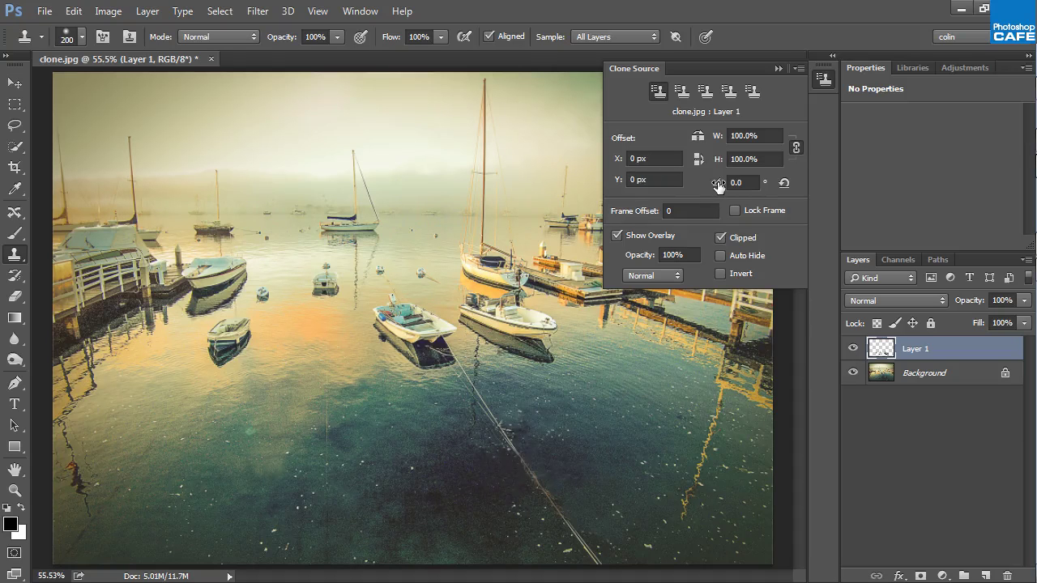
left_click_drag(718, 185, 722, 184)
left_click_drag(718, 185, 730, 177)
mouse_move(714, 185)
left_mouse_down()
mouse_move(602, 219)
mouse_move(717, 228)
mouse_move(779, 194)
mouse_move(821, 192)
mouse_move(737, 206)
mouse_move(603, 257)
mouse_move(722, 208)
mouse_move(764, 209)
mouse_move(728, 187)
mouse_move(559, 266)
mouse_move(669, 212)
left_mouse_up()
left_click_drag(719, 186, 648, 214)
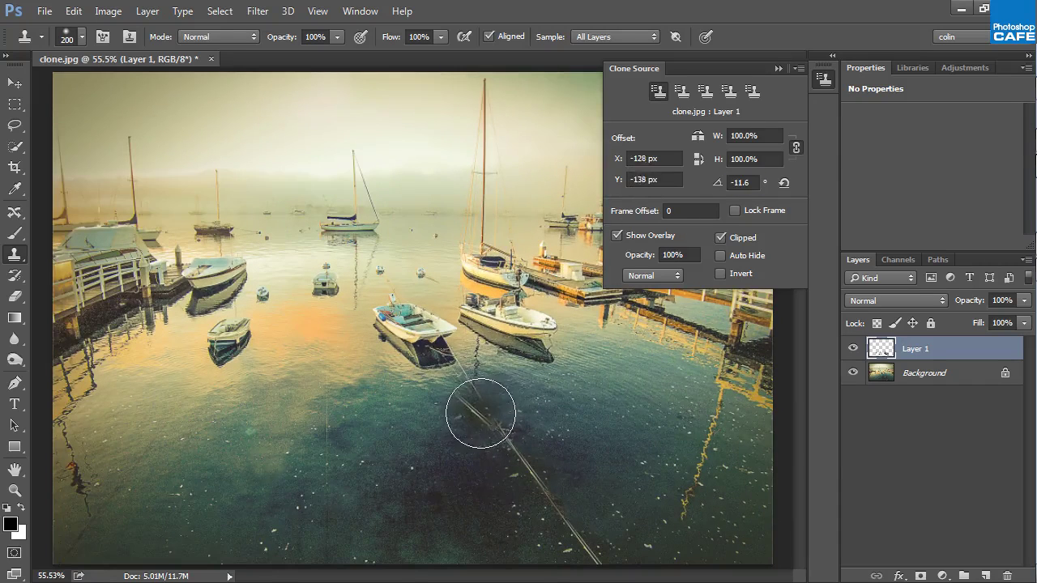
mouse_move(716, 186)
left_mouse_down()
mouse_move(850, 171)
mouse_move(861, 186)
left_mouse_up()
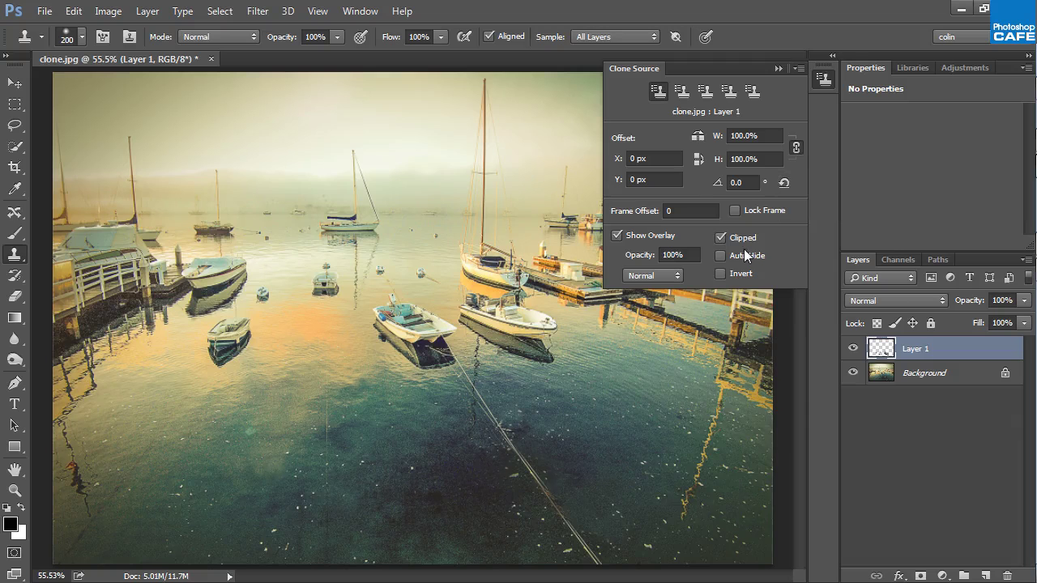
Try the Lighten blend mode on the clone overlay over the mooring rope, and set it back to Normal
left_click(647, 277)
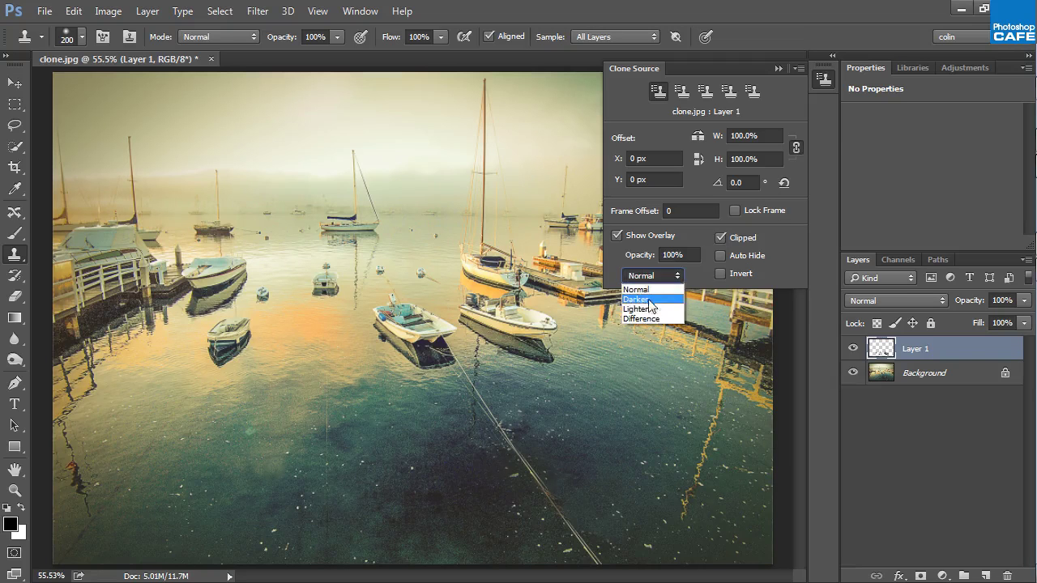
left_click(638, 308)
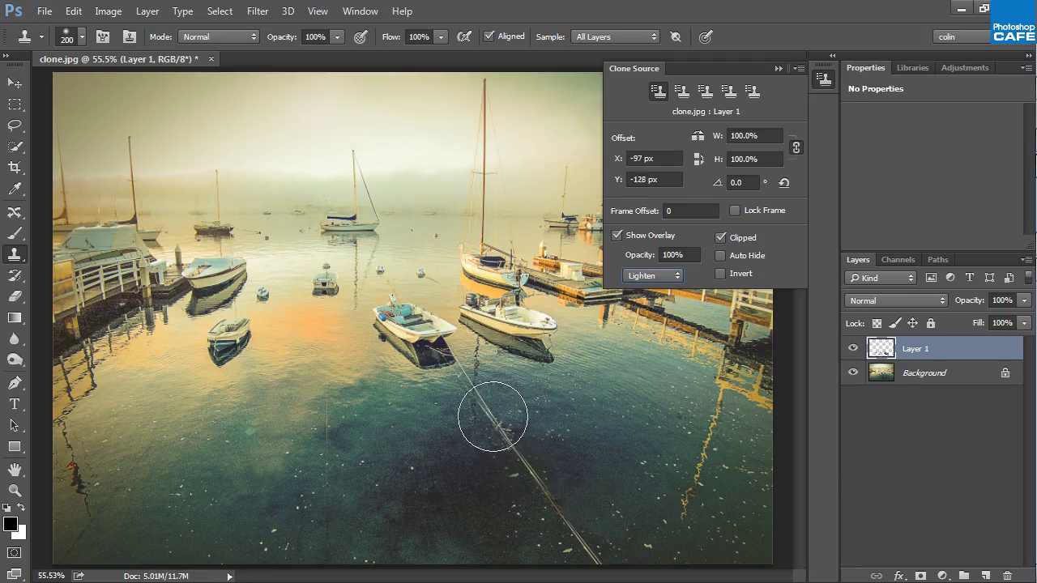
left_click(497, 422, "alt")
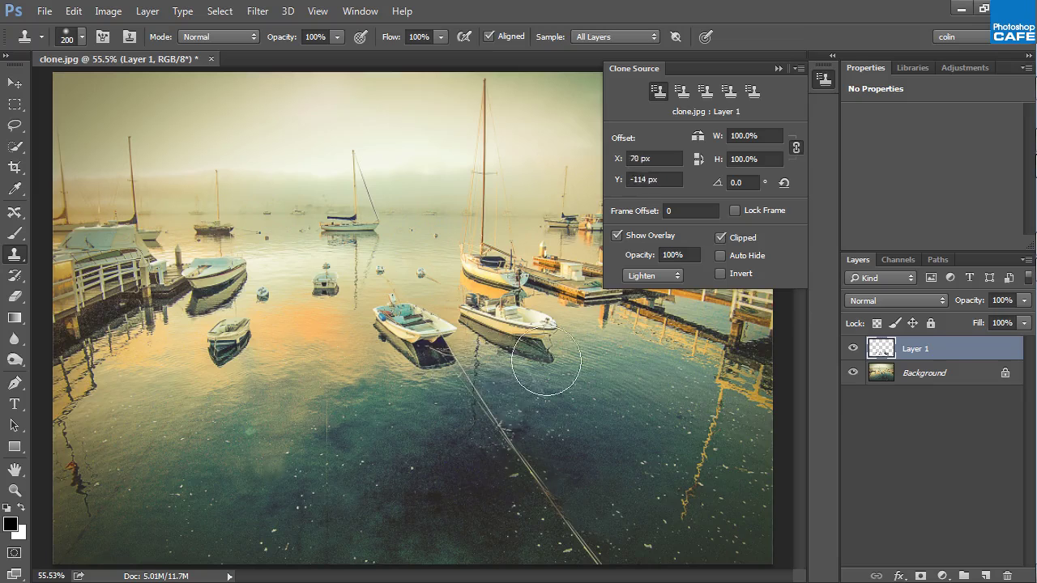
left_click(656, 276)
left_click(644, 288)
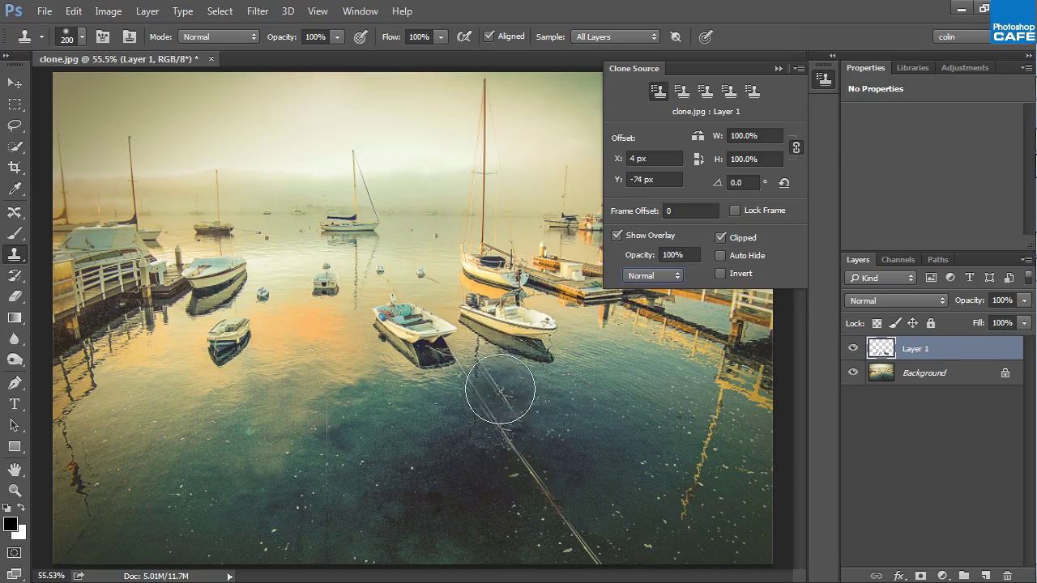
Preview the clone overlay in Lighten, Darken and Difference, then restore Normal mode and 100% opacity
left_click(653, 276)
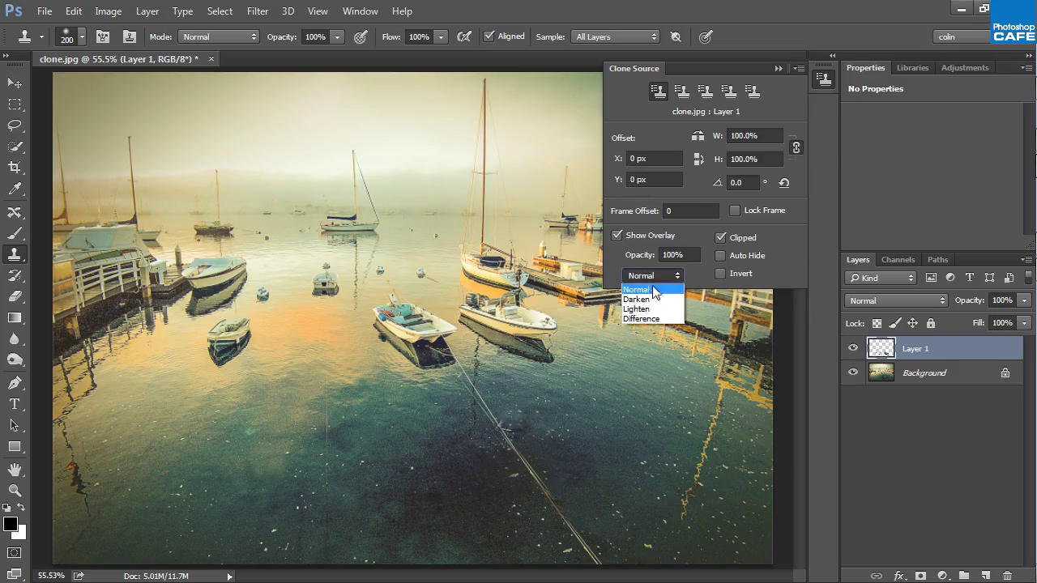
left_click(648, 309)
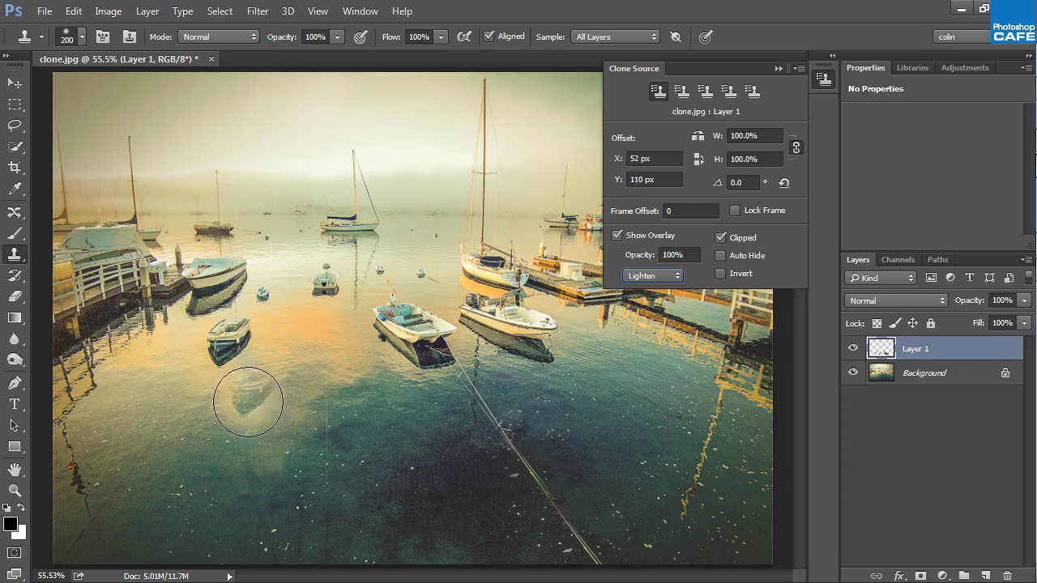
left_click(655, 277)
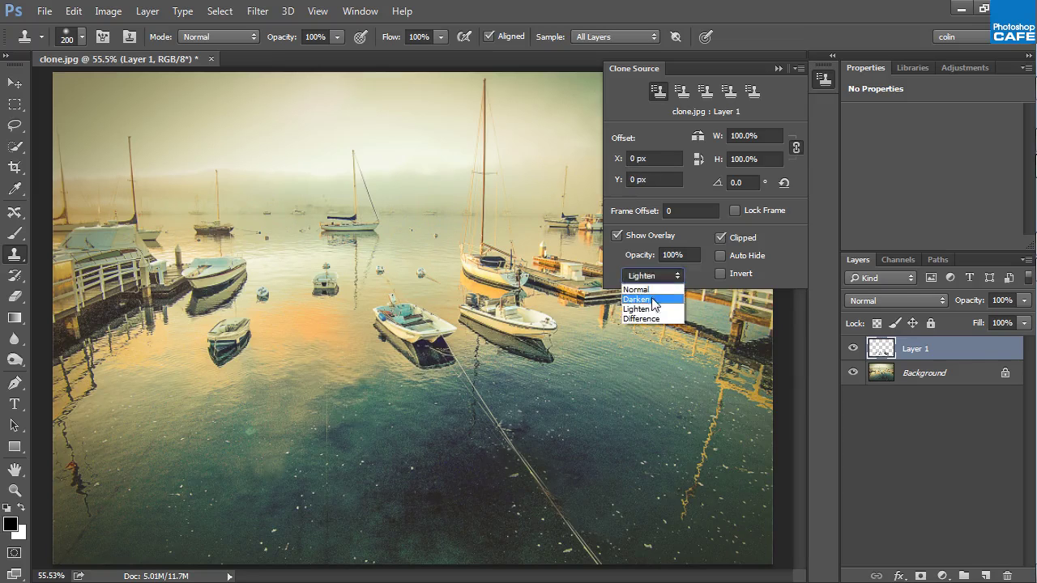
left_click(648, 297)
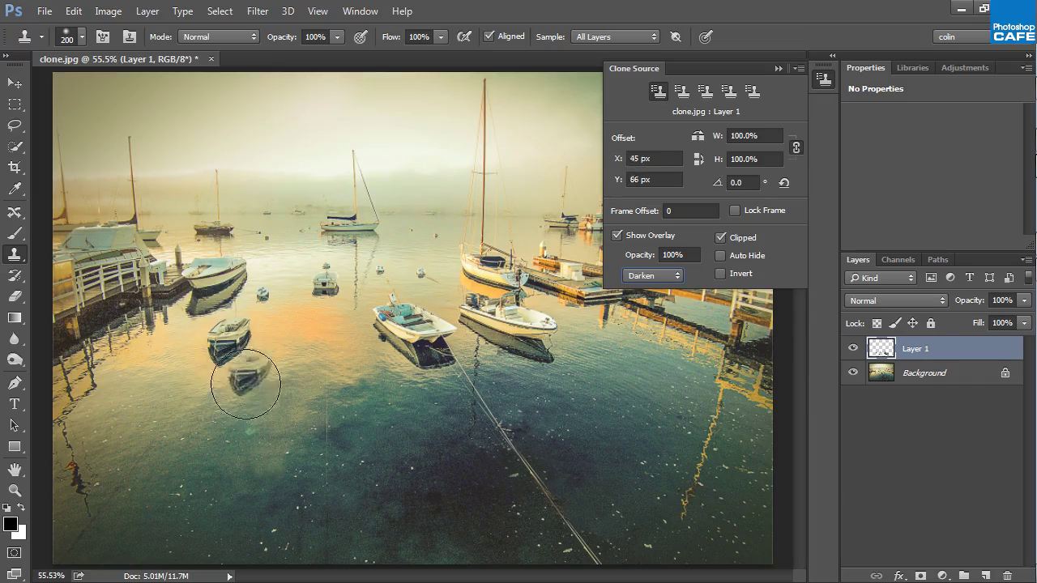
left_click(671, 275)
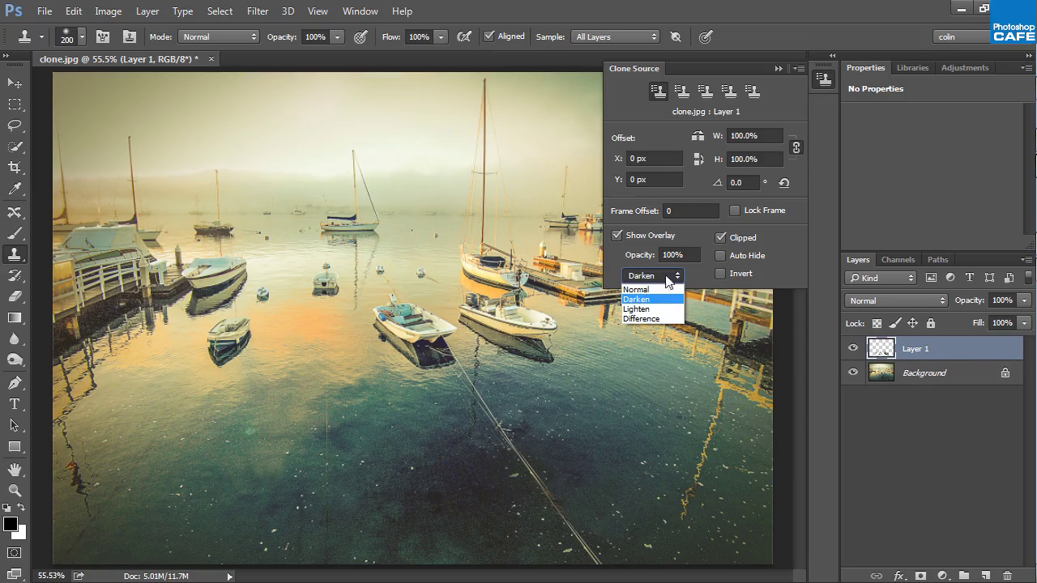
left_click(662, 319)
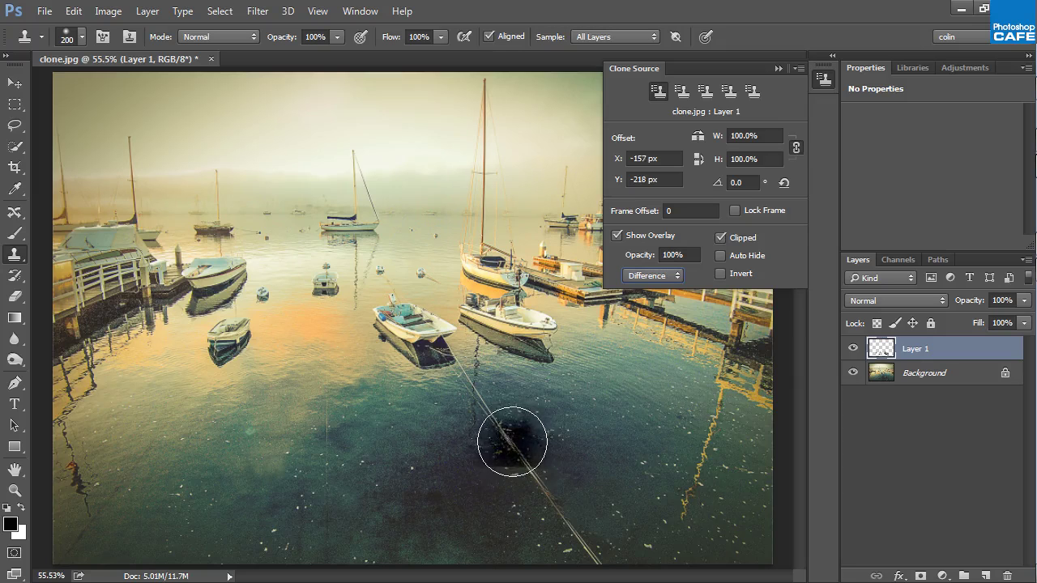
left_click(652, 276)
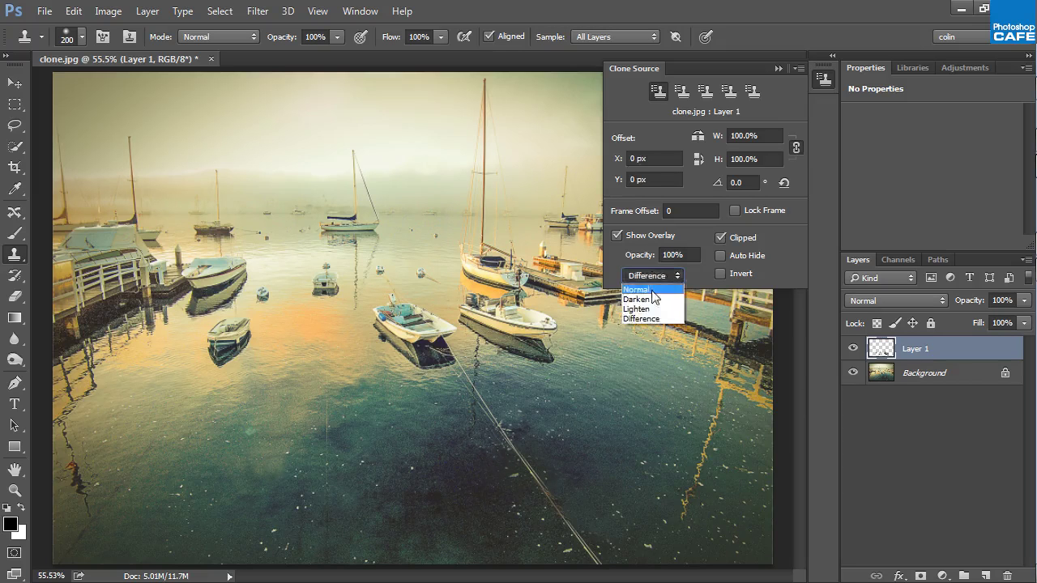
left_click(652, 290)
left_click_drag(638, 257, 567, 258)
left_click_drag(635, 257, 637, 257)
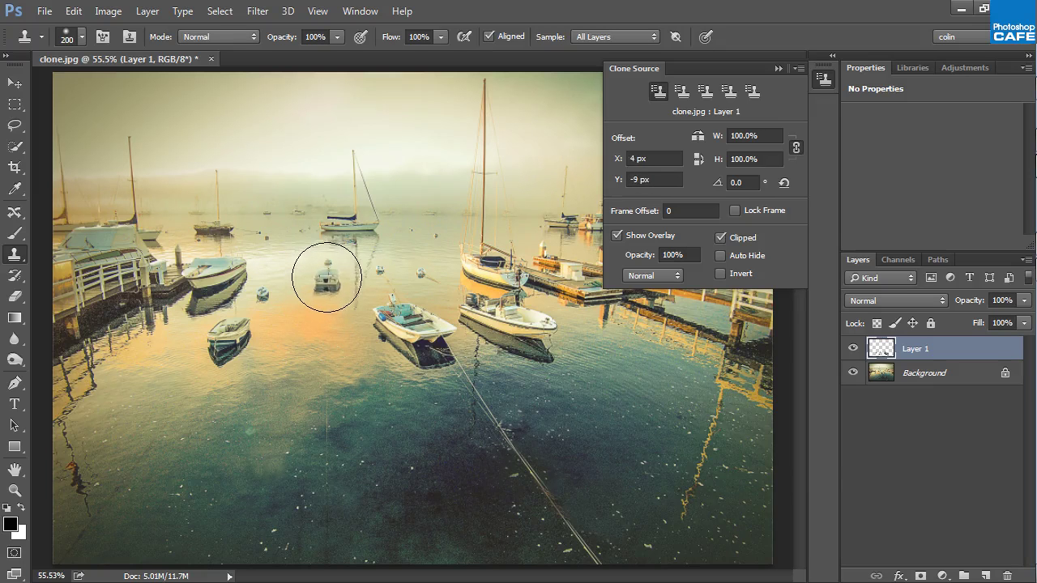
With the brush reduced to 125 and the clone source scaled to 77%, stamp a smaller copy of the small boat behind it
key("bracketleft")
key("bracketleft")
key("bracketleft")
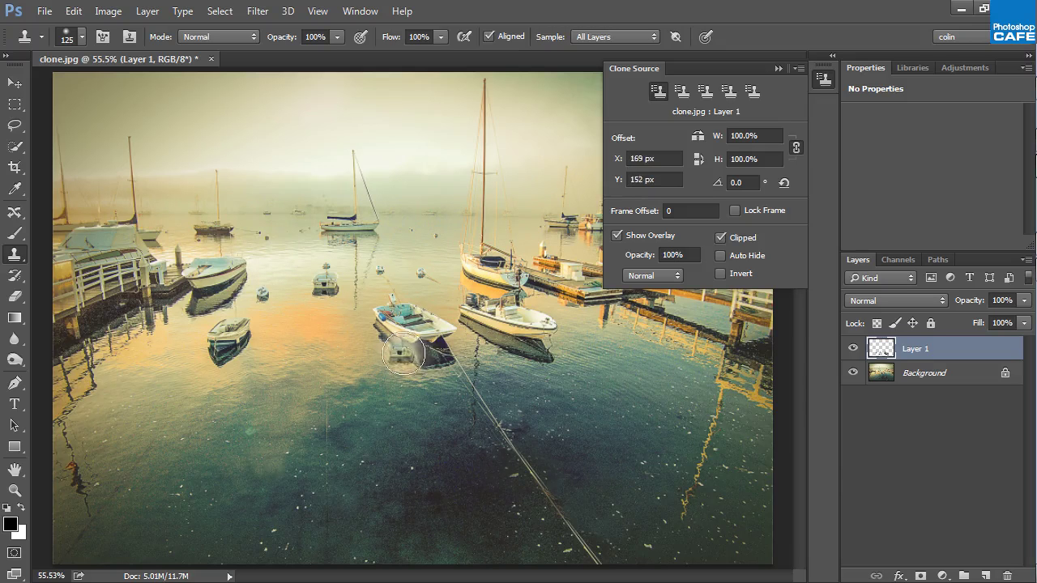
left_click_drag(715, 142, 698, 138)
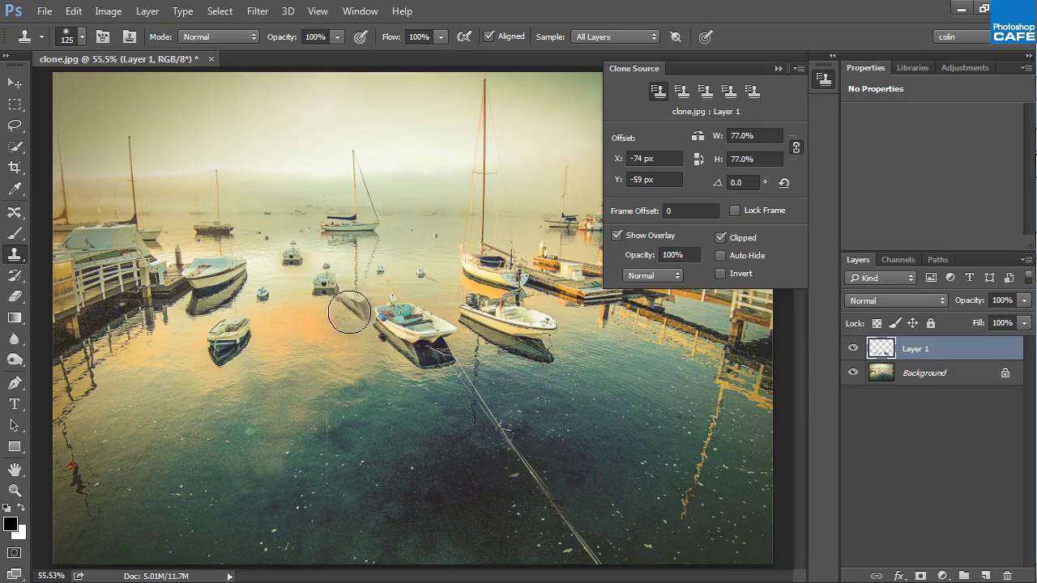
Sample each new boat copy in turn and stamp two more boats receding toward the horizon, scaling the last to 63%
left_click(294, 253, "alt")
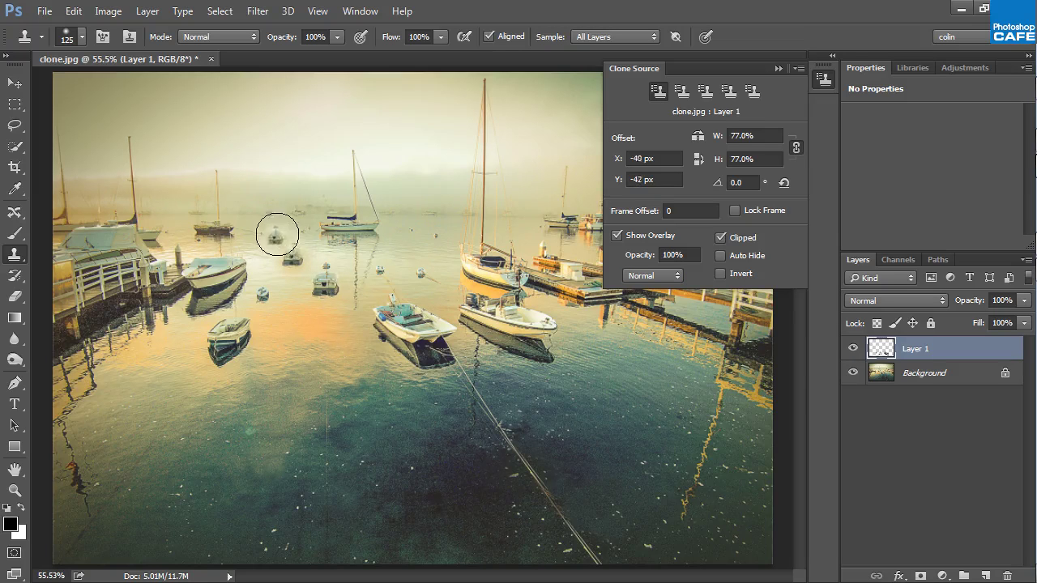
left_click(272, 234)
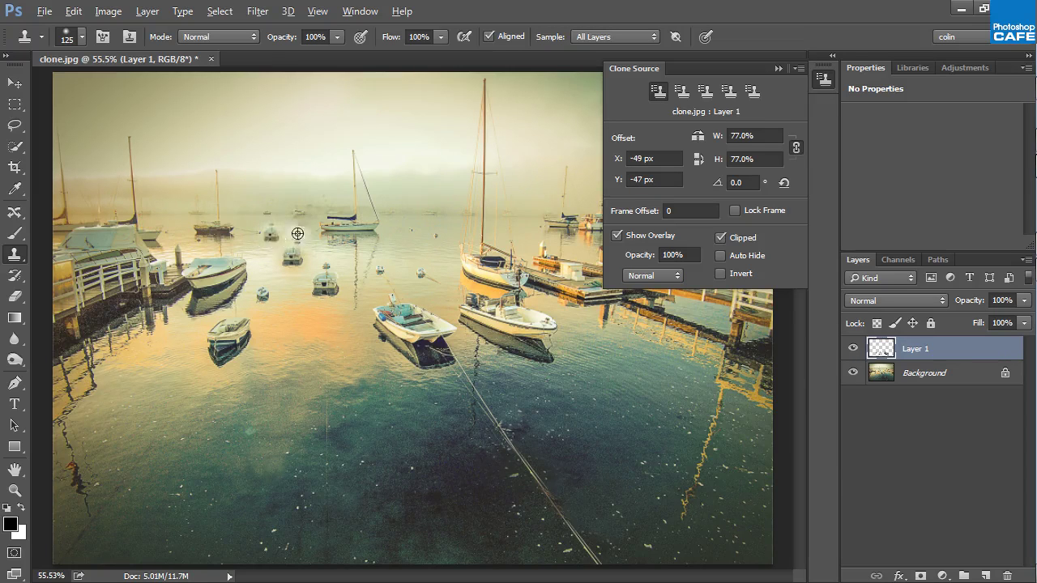
left_click(254, 224)
left_click(254, 222)
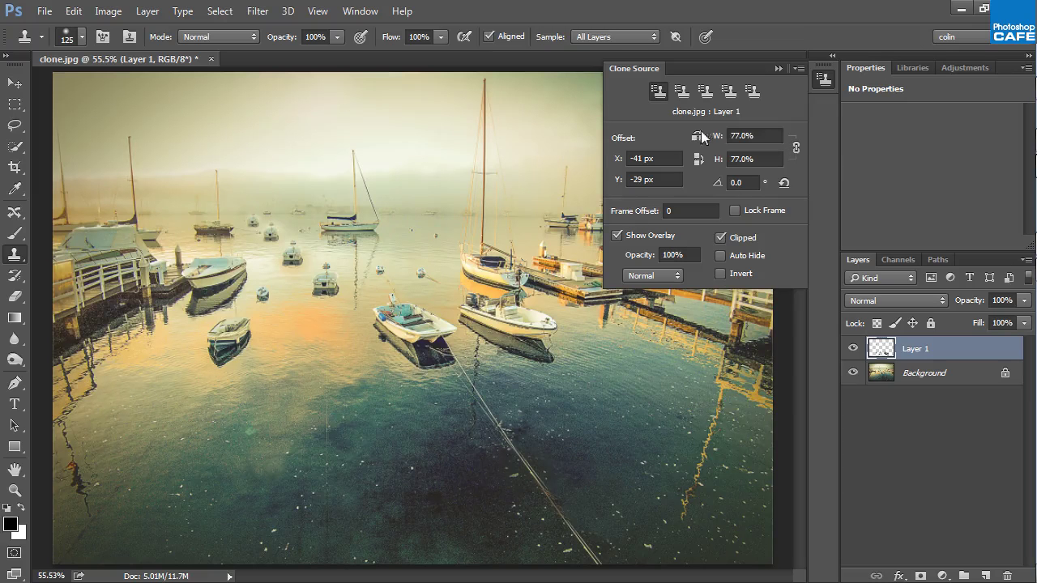
mouse_move(714, 137)
left_mouse_down()
mouse_move(692, 132)
mouse_move(710, 143)
mouse_move(696, 159)
mouse_move(727, 157)
mouse_move(696, 156)
mouse_move(711, 160)
left_mouse_up()
Collapse the clone source settings and toggle Layer 1 off and on to compare the retouched photo with the original
left_click(777, 69)
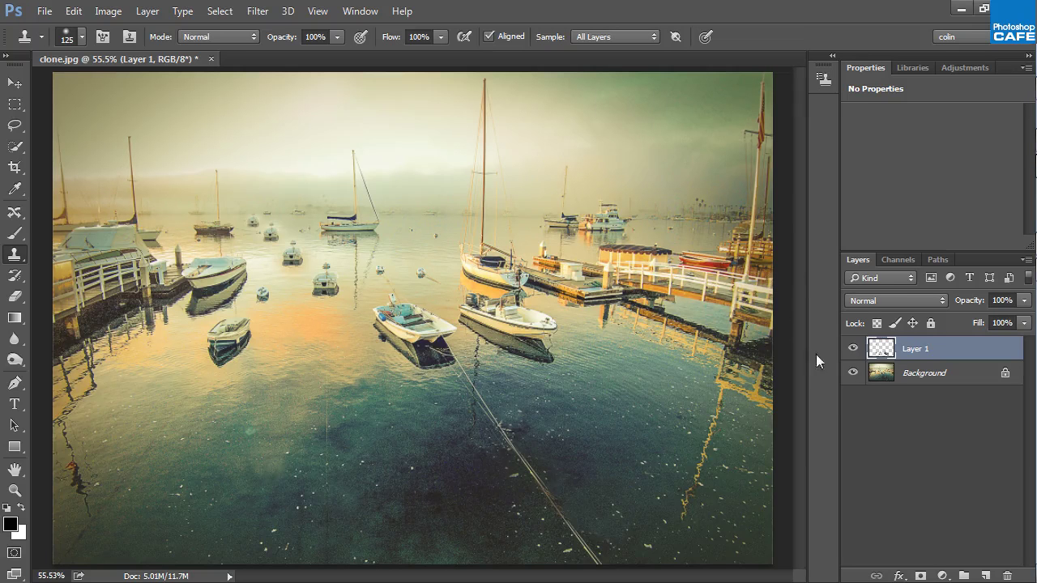
left_click(853, 348)
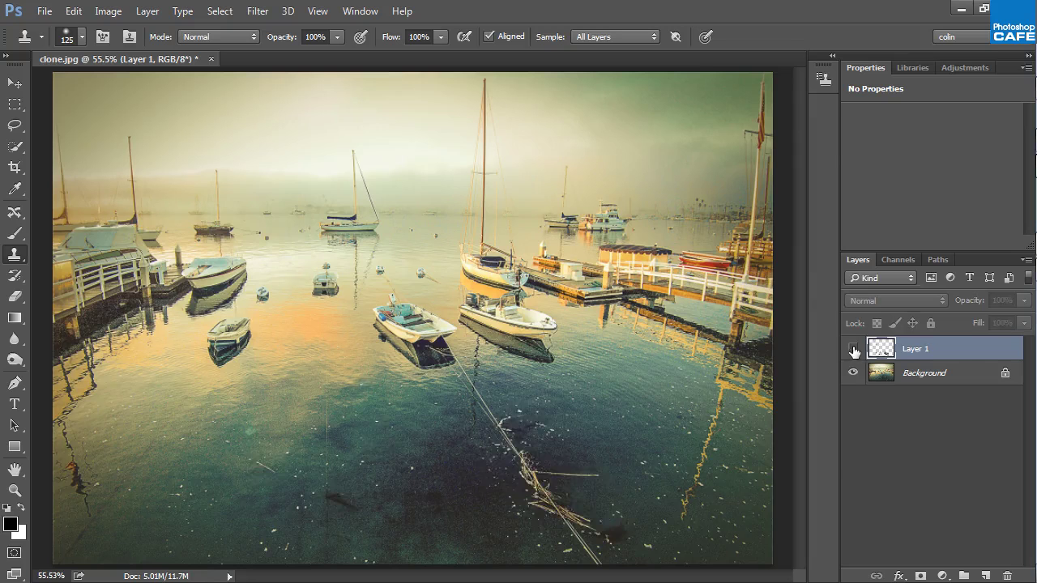
left_click(853, 348)
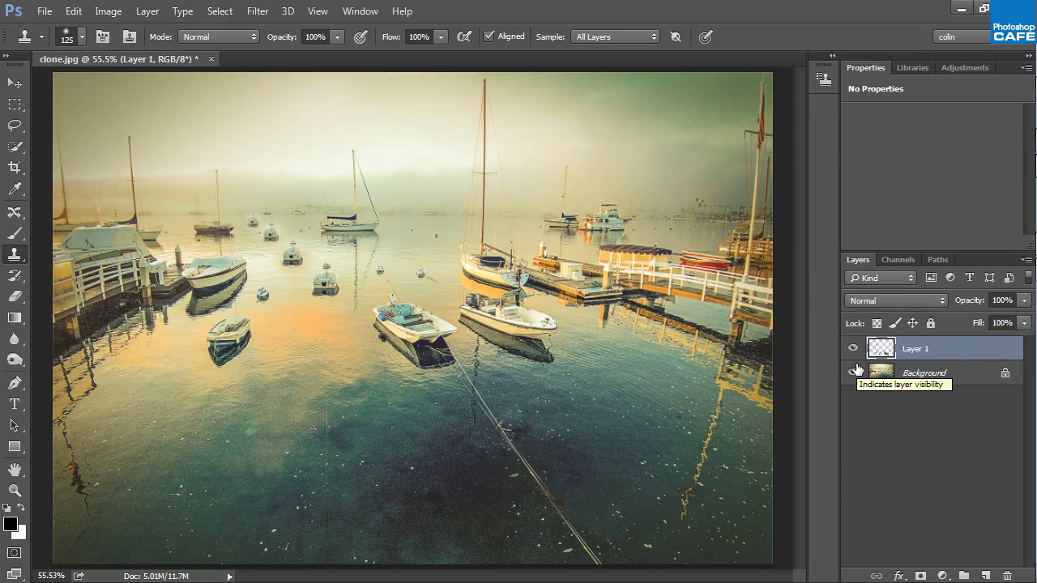